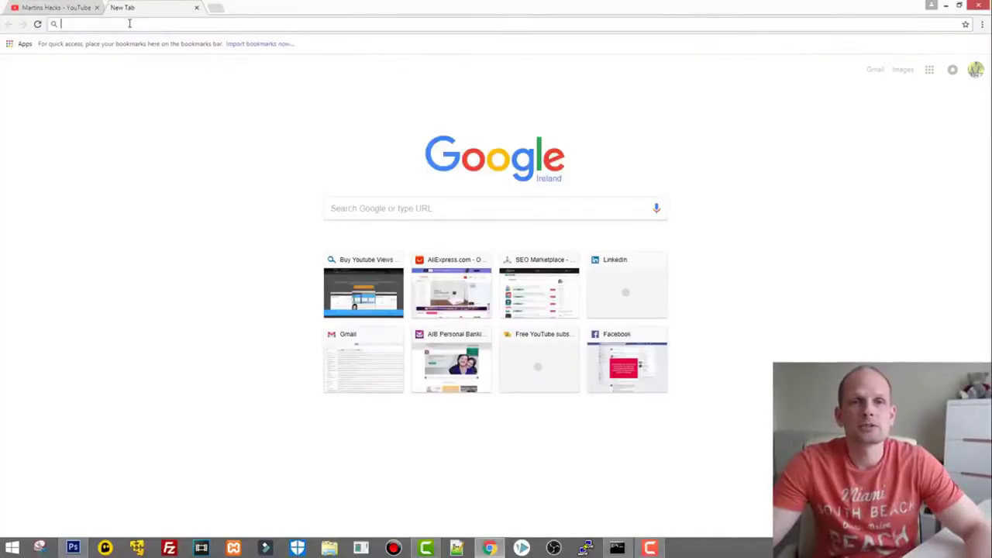
Load the sharktutorials.com site in Chrome after a mistaken search for 'sark'.
{"action": "type", "text": "sark"}
{"action": "key", "text": "Return"}
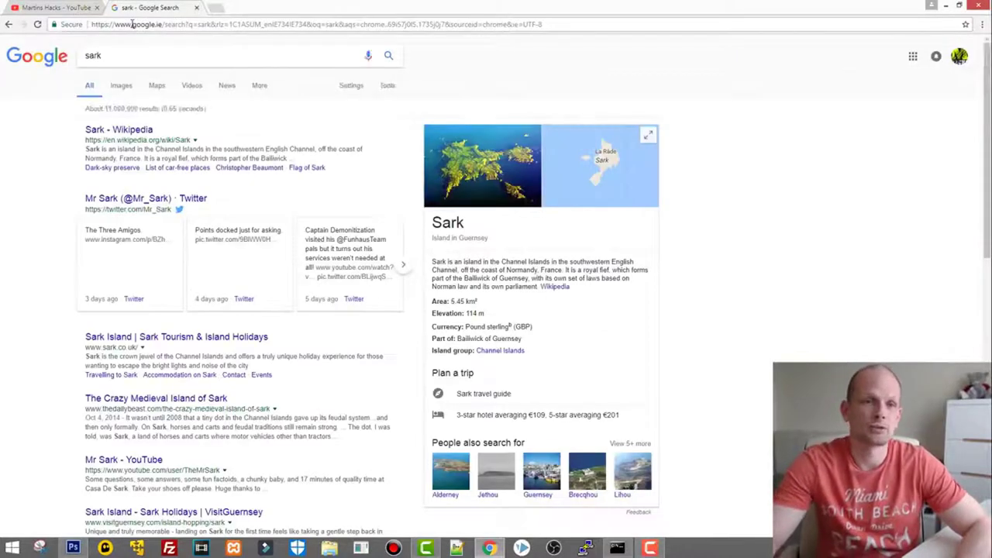
{"action": "left_click", "coordinate": [131, 24]}
{"action": "type", "text": "sharktutorial"}
{"action": "key", "text": "Return"}
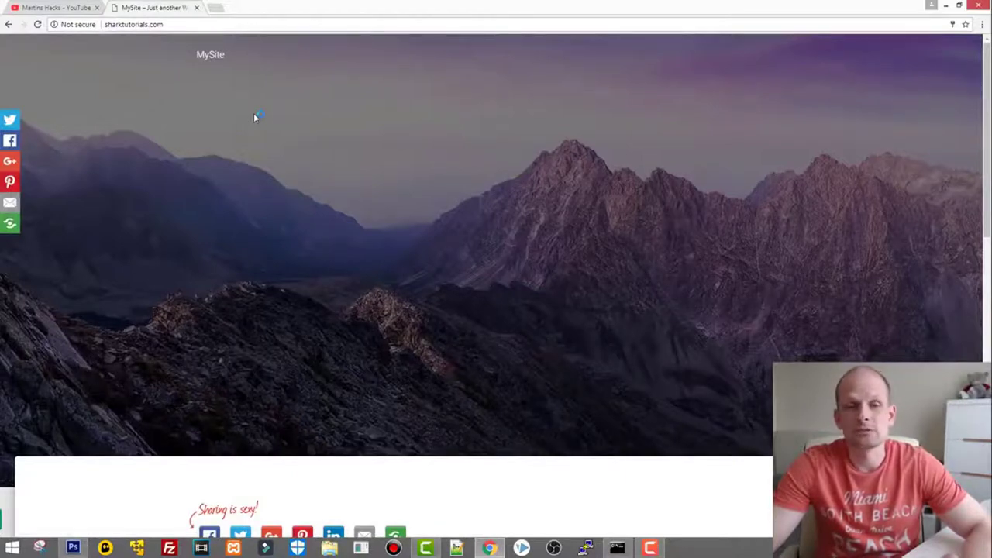
Scroll through the MySite homepage to review its mountain header and content.
{"action": "scroll", "coordinate": [254, 113], "scroll_direction": "down", "scroll_amount": 3}
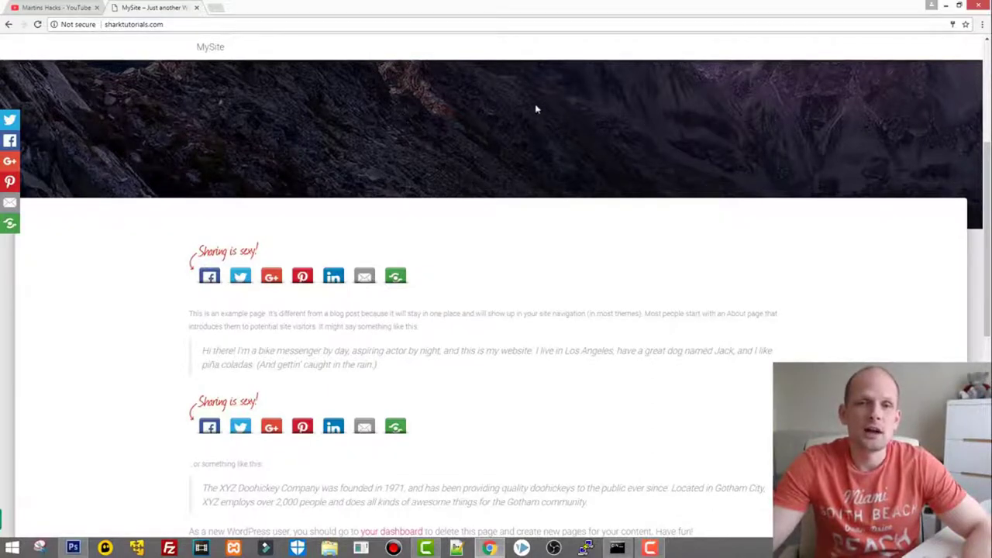
{"action": "scroll", "coordinate": [297, 168], "scroll_direction": "up", "scroll_amount": 3}
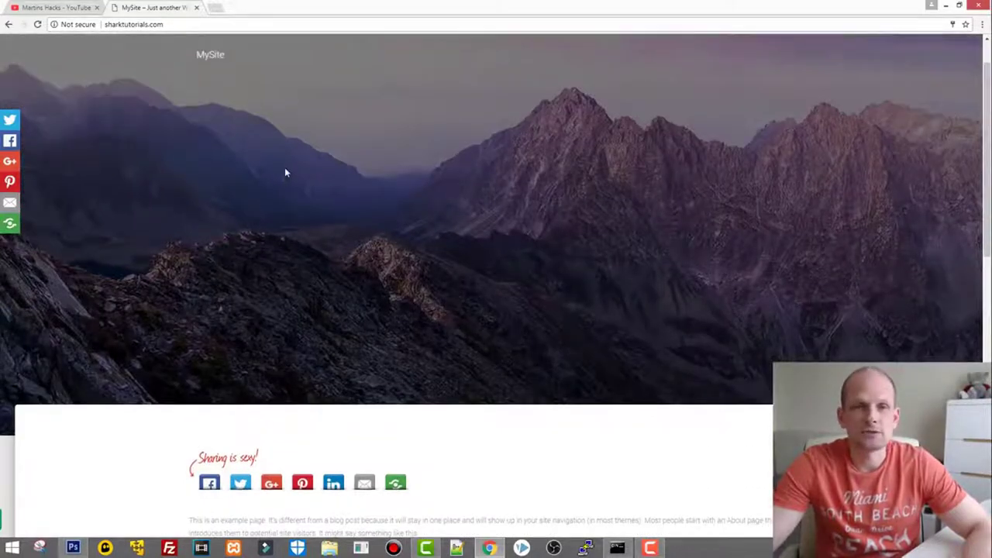
{"action": "scroll", "coordinate": [285, 171], "scroll_direction": "down", "scroll_amount": 5}
{"action": "scroll", "coordinate": [305, 159], "scroll_direction": "down", "scroll_amount": 5}
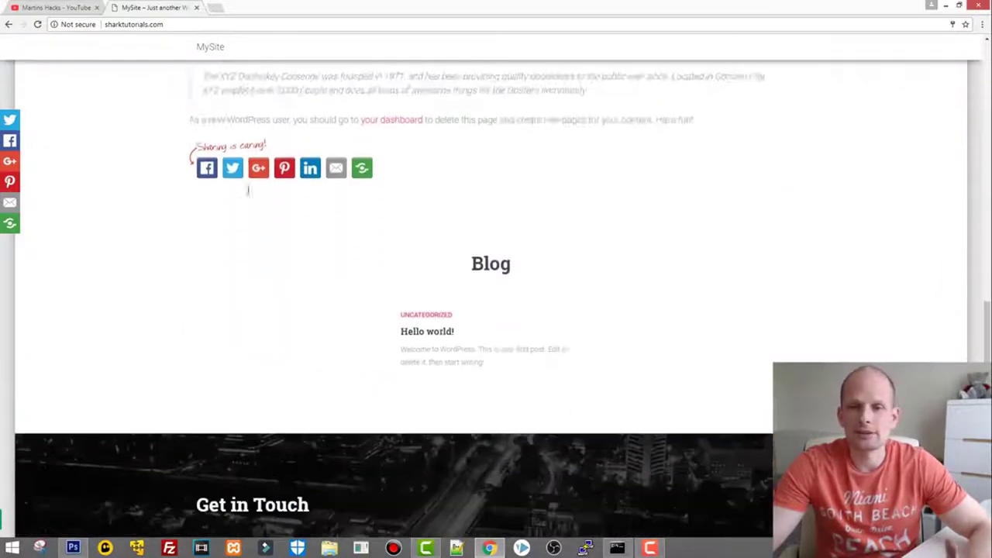
{"action": "scroll", "coordinate": [250, 193], "scroll_direction": "up", "scroll_amount": 10}
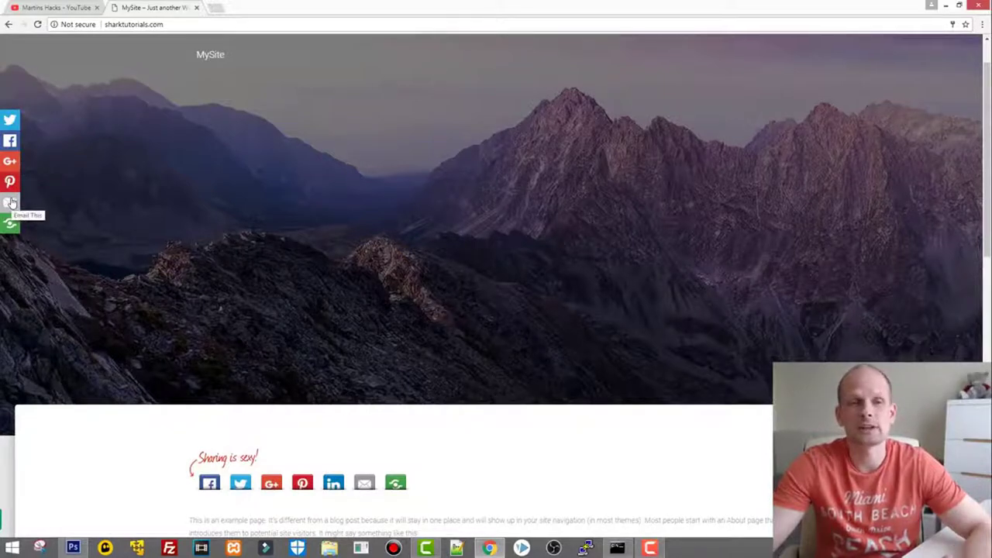
Log in to the admin area at sharktutorials.com/wp-admin.
{"action": "left_click", "coordinate": [166, 23]}
{"action": "type", "text": "/wp-admi"}
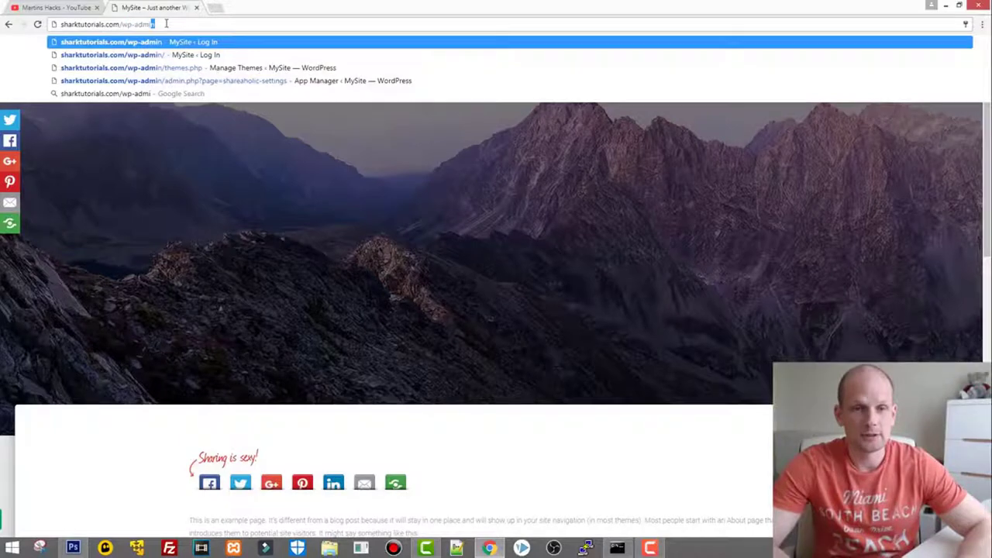
{"action": "key", "text": "Return"}
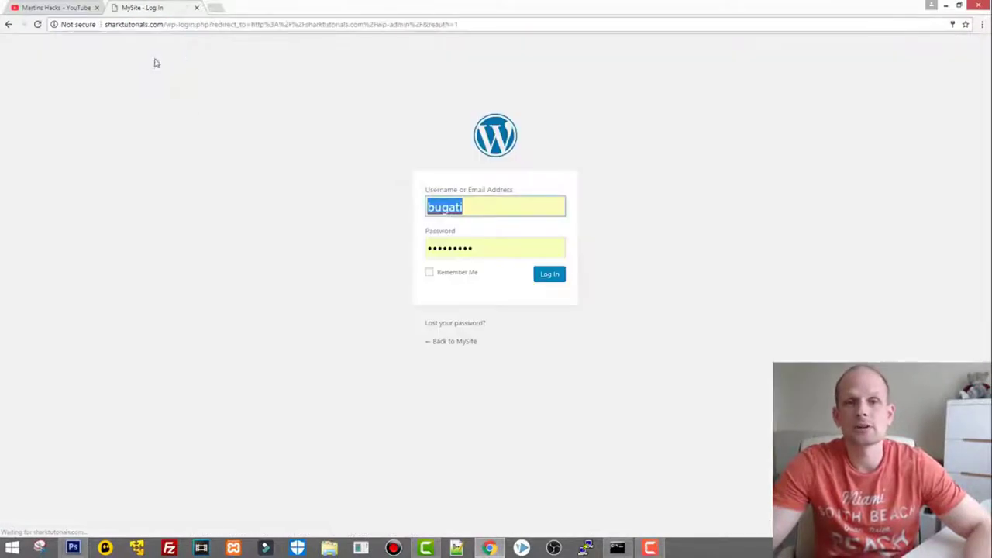
{"action": "left_click", "coordinate": [547, 277]}
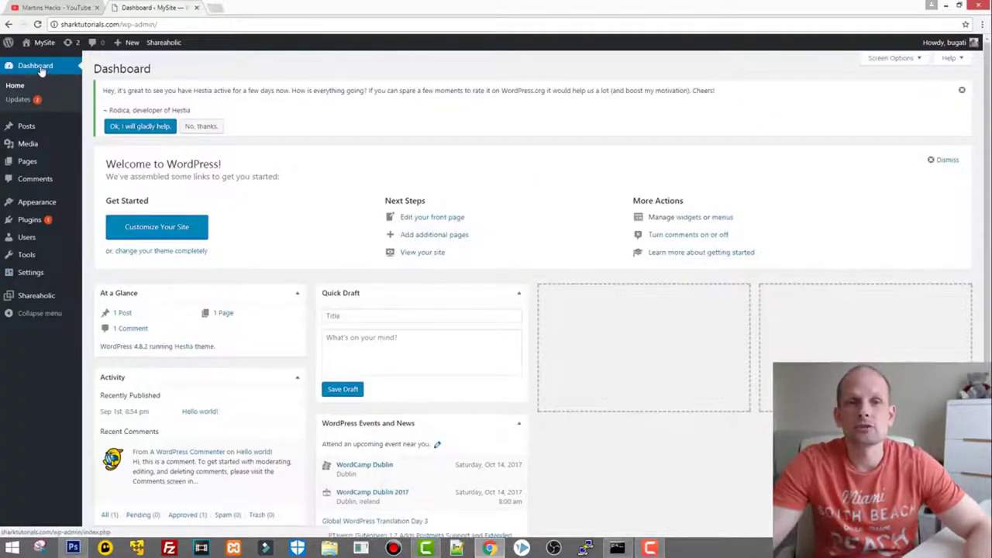
Go from the installed plugins list to the Add Plugins page.
{"action": "mouse_move", "coordinate": [28, 223]}
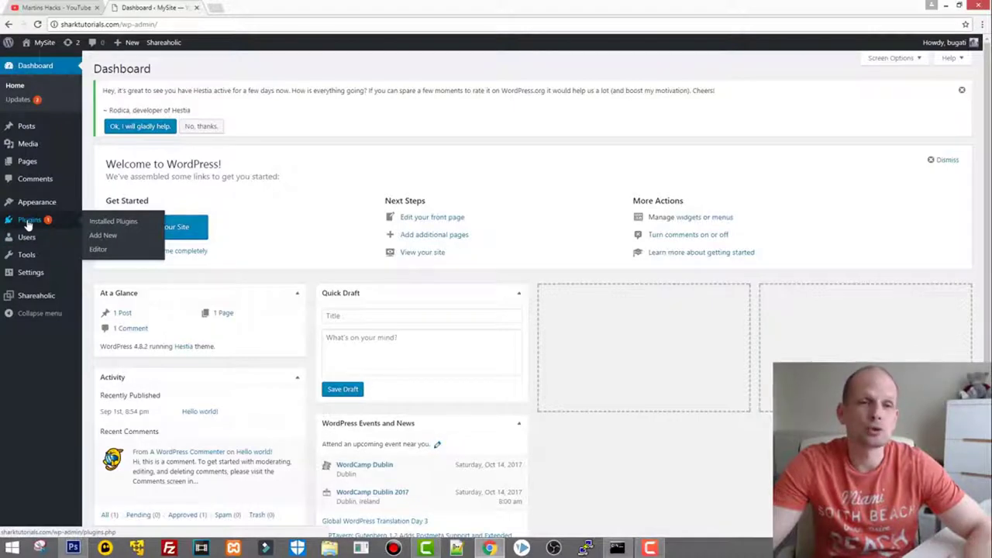
{"action": "left_click", "coordinate": [28, 223]}
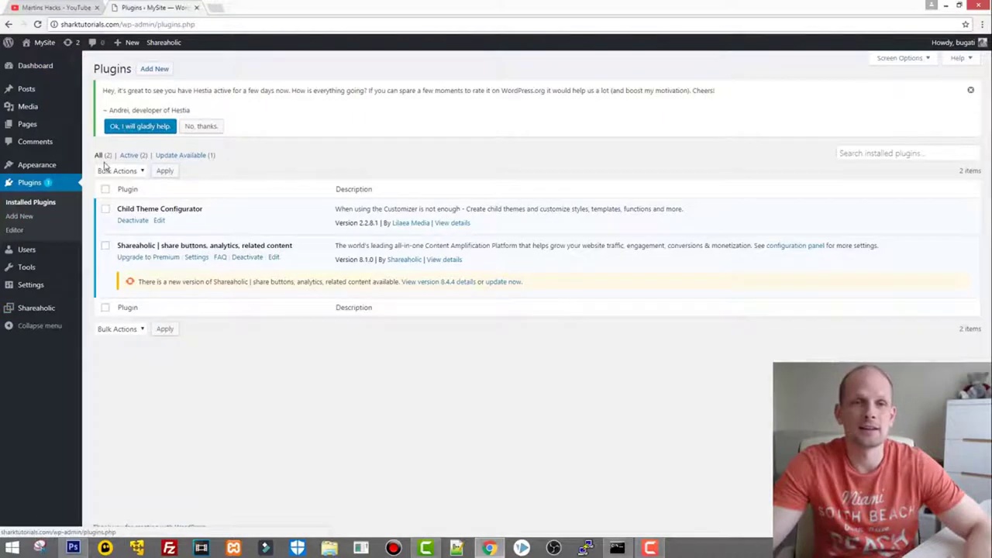
{"action": "left_click", "coordinate": [63, 227]}
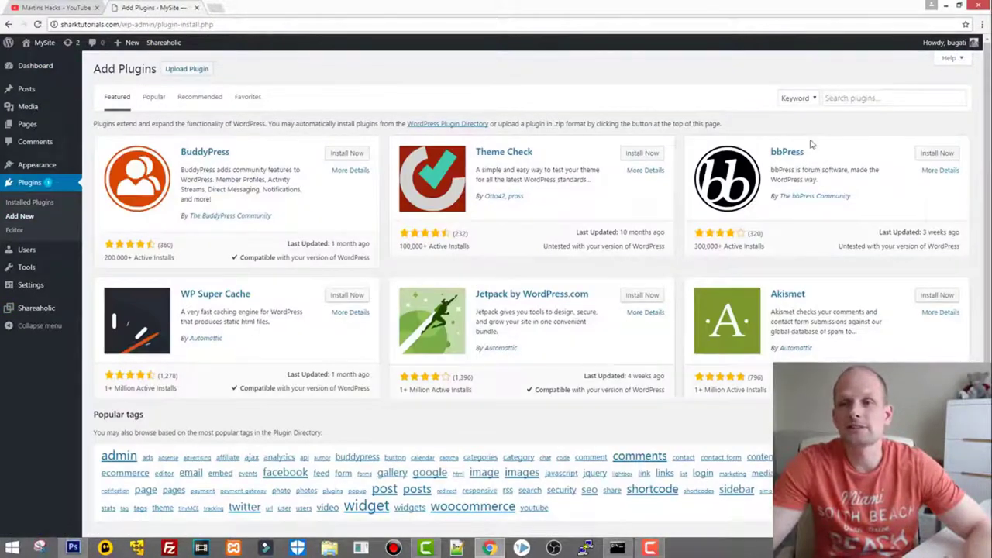
Search plugins for 'contact form', then install and activate Contact Form 7.
{"action": "left_click", "coordinate": [850, 103]}
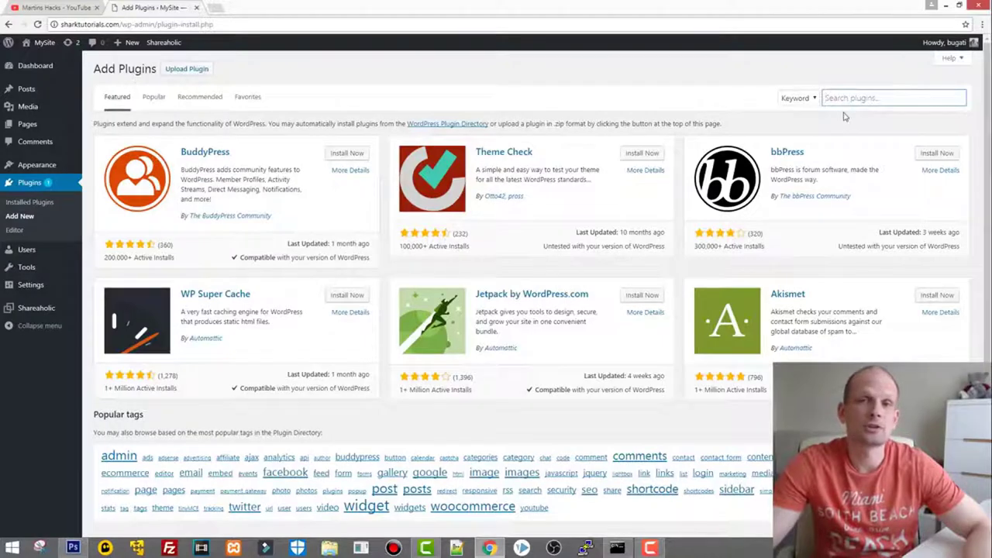
{"action": "type", "text": "contact g"}
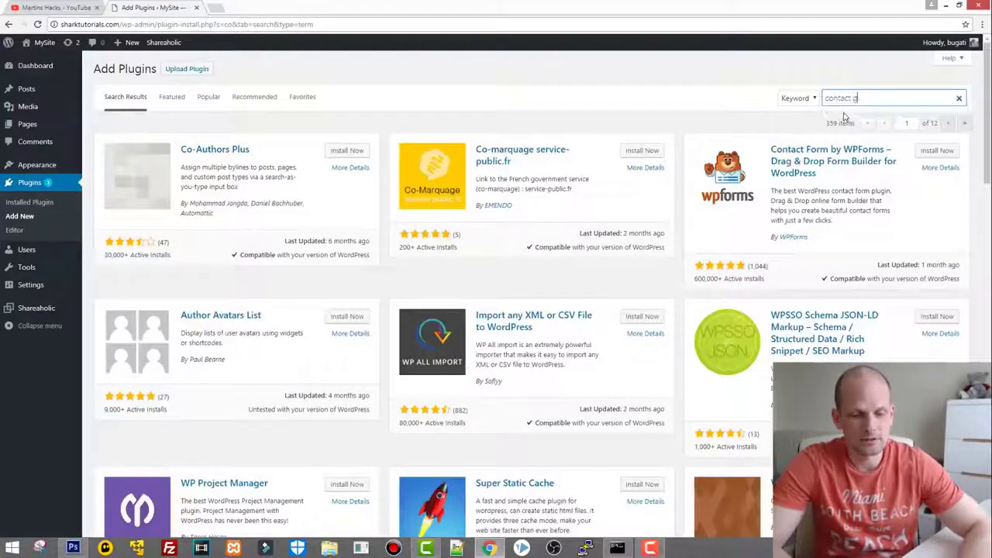
{"action": "key", "text": "BackSpace"}
{"action": "type", "text": "form"}
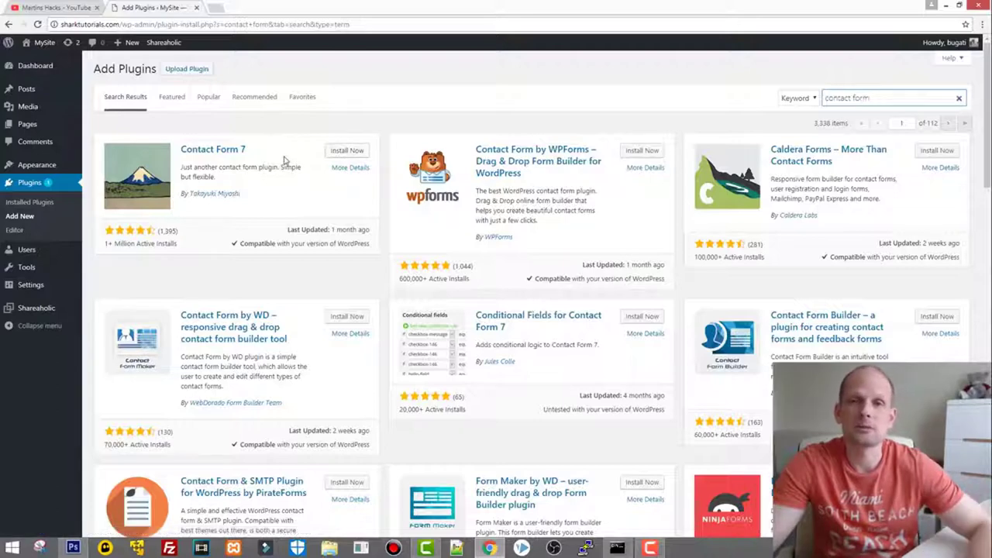
{"action": "left_click", "coordinate": [350, 152]}
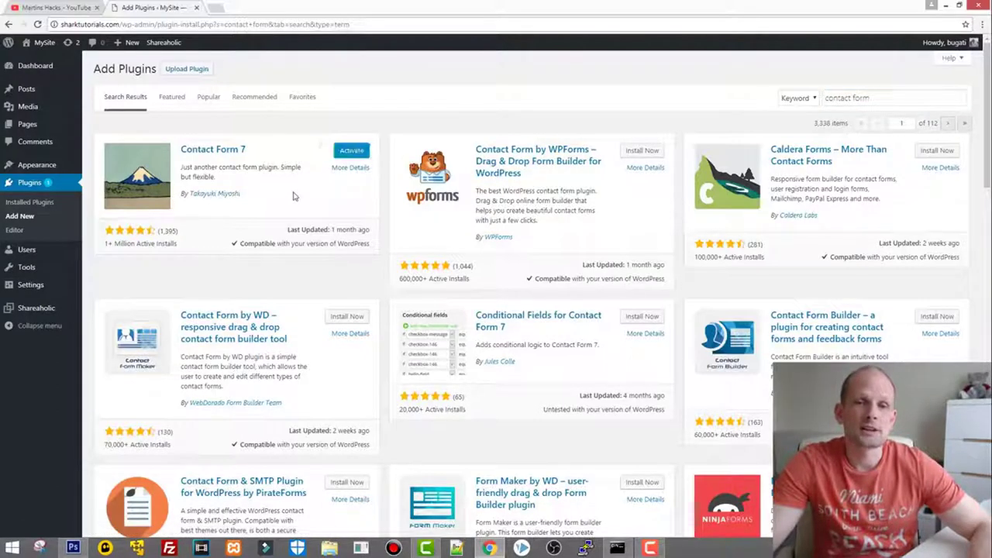
{"action": "left_click", "coordinate": [352, 152]}
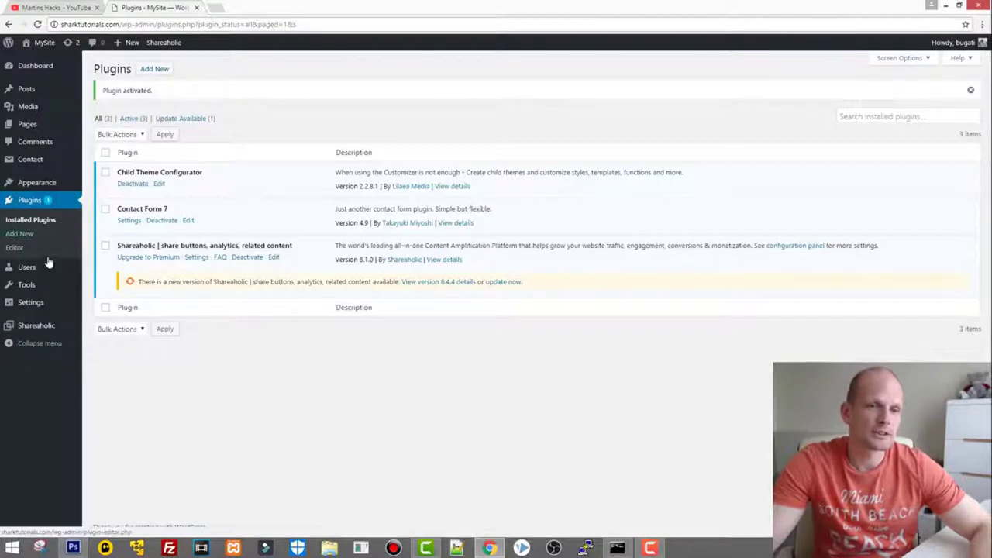
Open Contact form 1 from the Contact Forms list.
{"action": "mouse_move", "coordinate": [35, 164]}
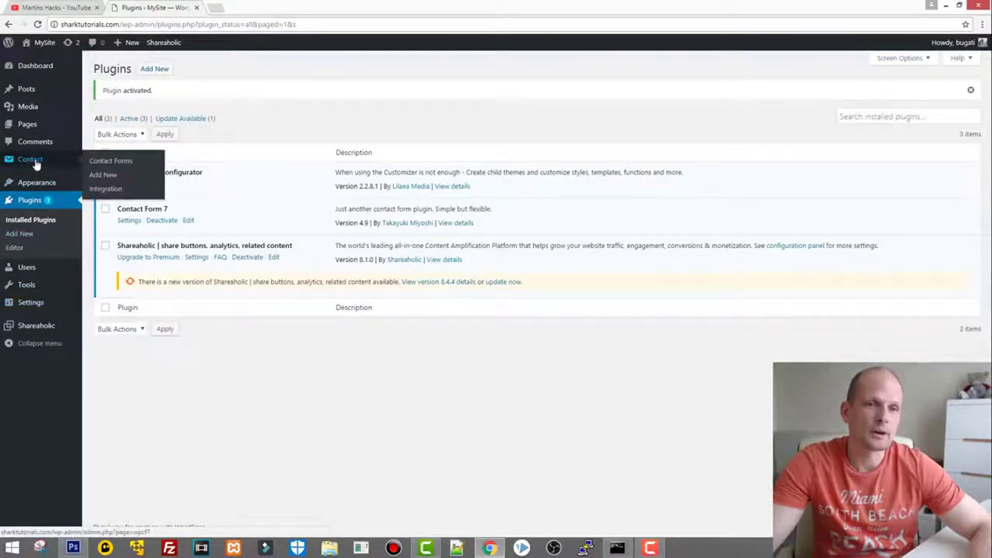
{"action": "left_click", "coordinate": [103, 161]}
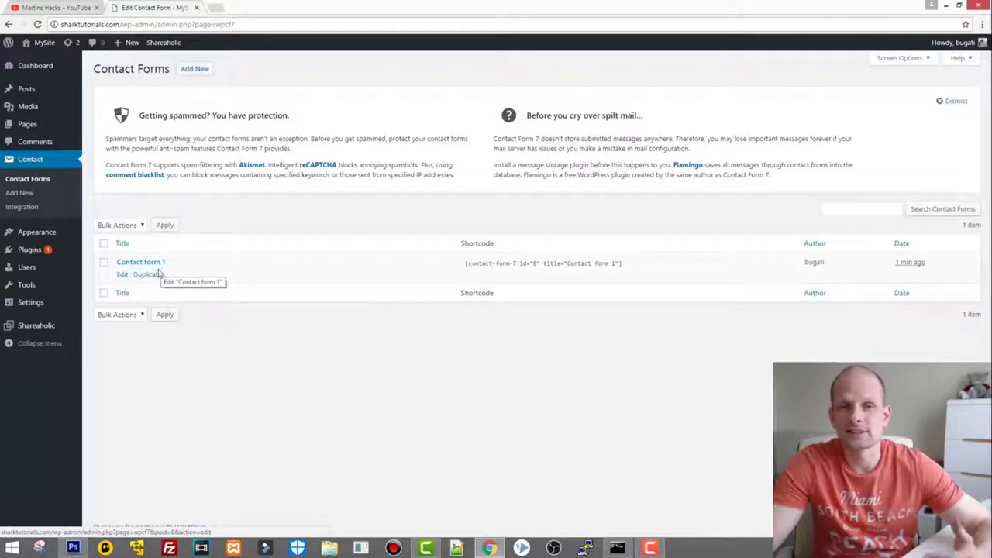
{"action": "left_click", "coordinate": [121, 277]}
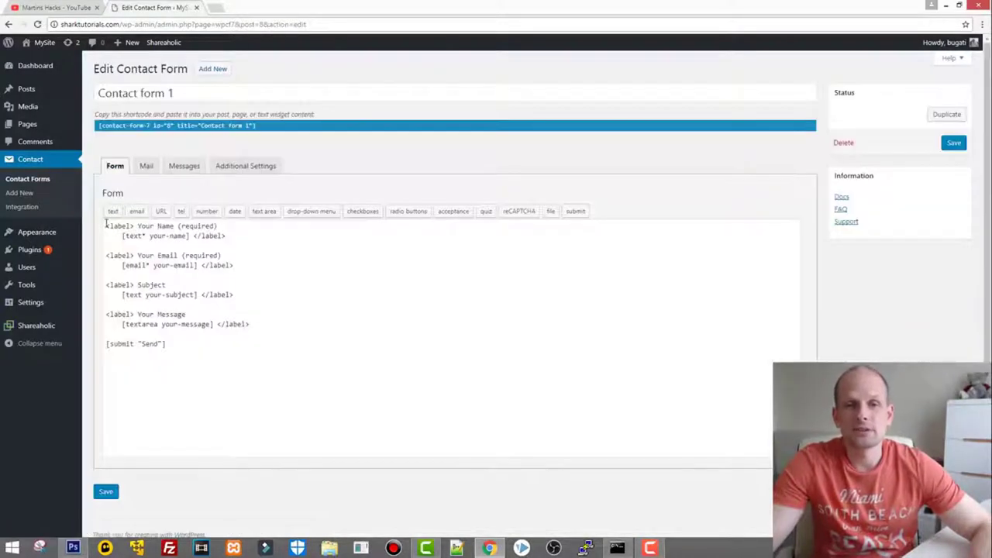
Highlight the Your Name, Your Email and Subject field blocks in the form template.
{"action": "left_click_drag", "start_coordinate": [106, 226], "coordinate": [232, 237]}
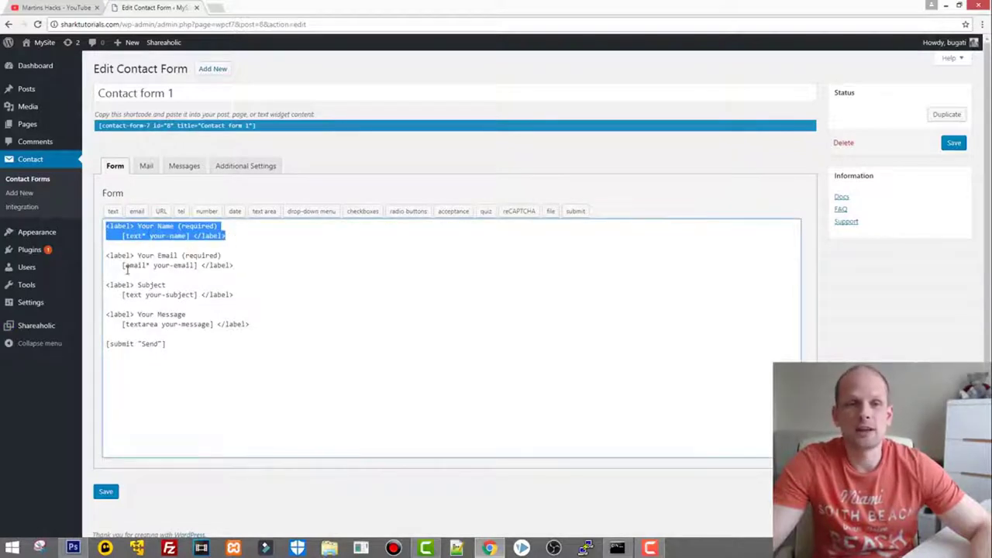
{"action": "left_click_drag", "start_coordinate": [105, 256], "coordinate": [220, 265]}
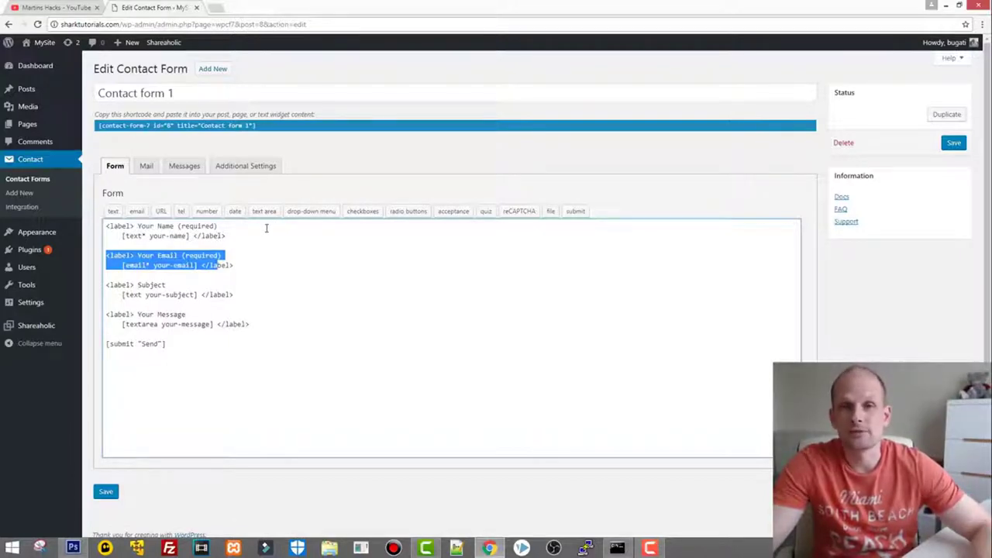
{"action": "left_click_drag", "start_coordinate": [110, 284], "coordinate": [252, 329]}
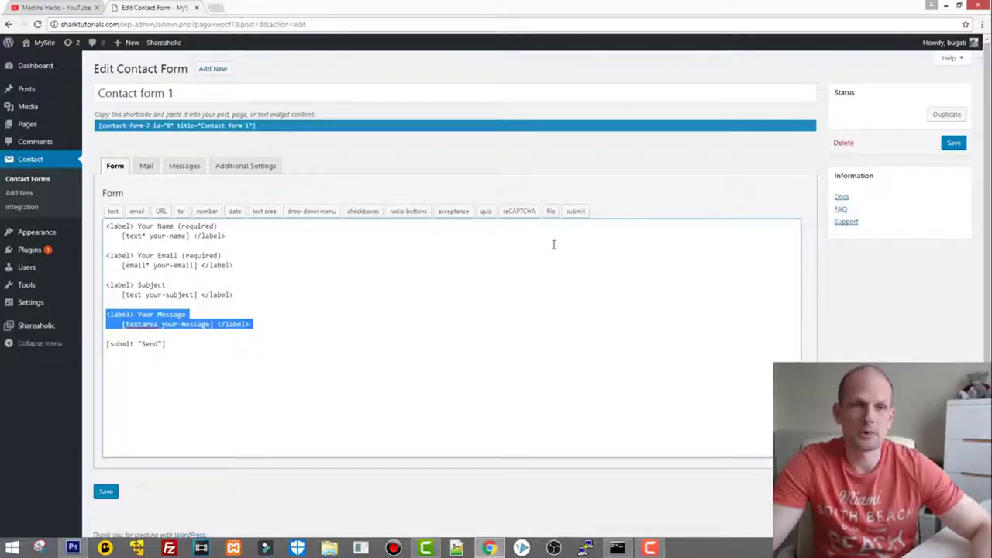
Publish a new page titled 'Form' with body 'This is some content'.
{"action": "left_click", "coordinate": [29, 126]}
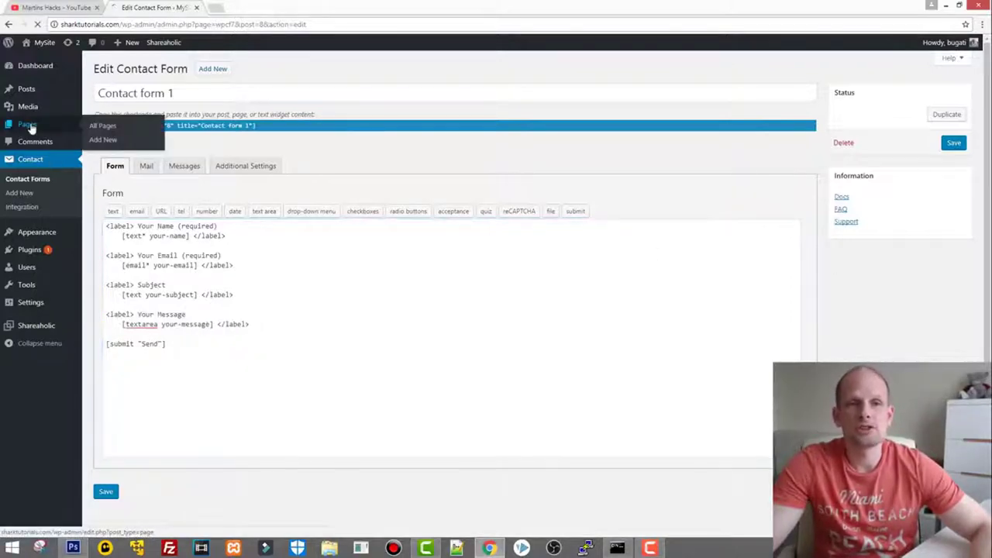
{"action": "left_click", "coordinate": [147, 68]}
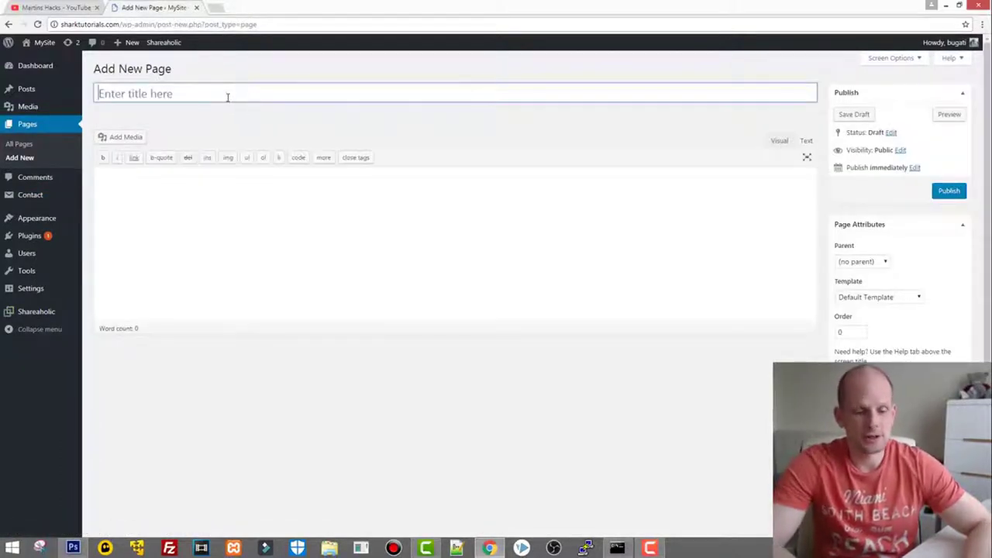
{"action": "left_click", "coordinate": [227, 97]}
{"action": "type", "text": "Form"}
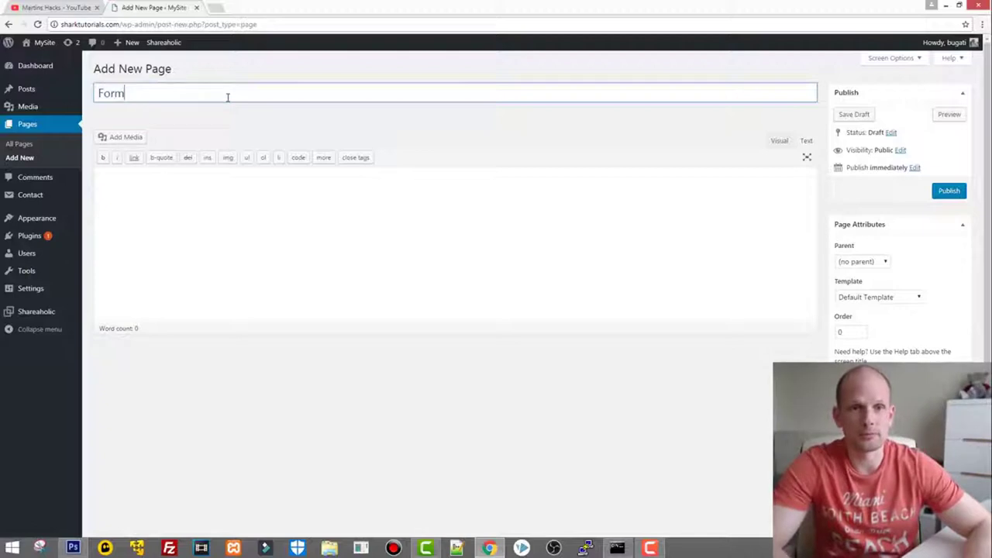
{"action": "left_click", "coordinate": [230, 191]}
{"action": "type", "text": "This is some"}
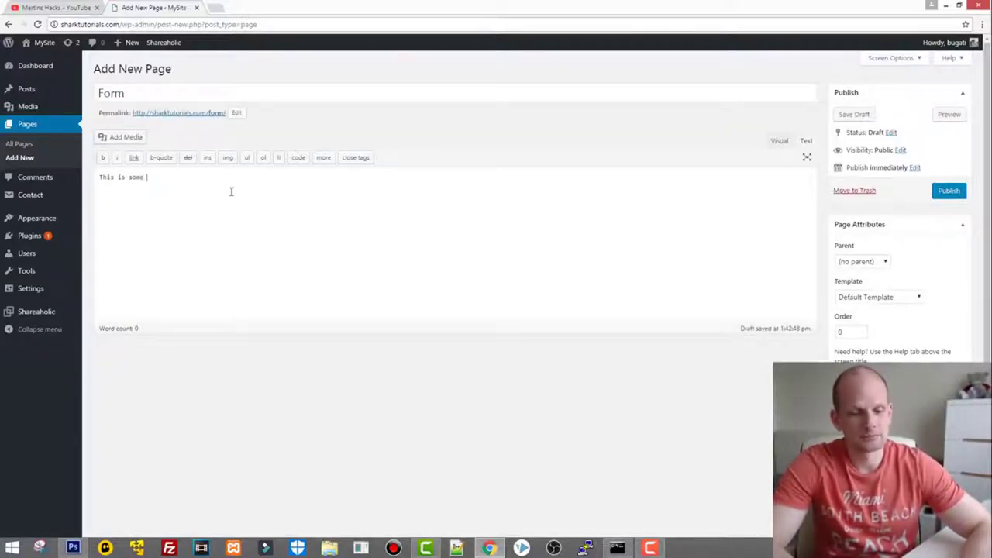
{"action": "type", "text": " content"}
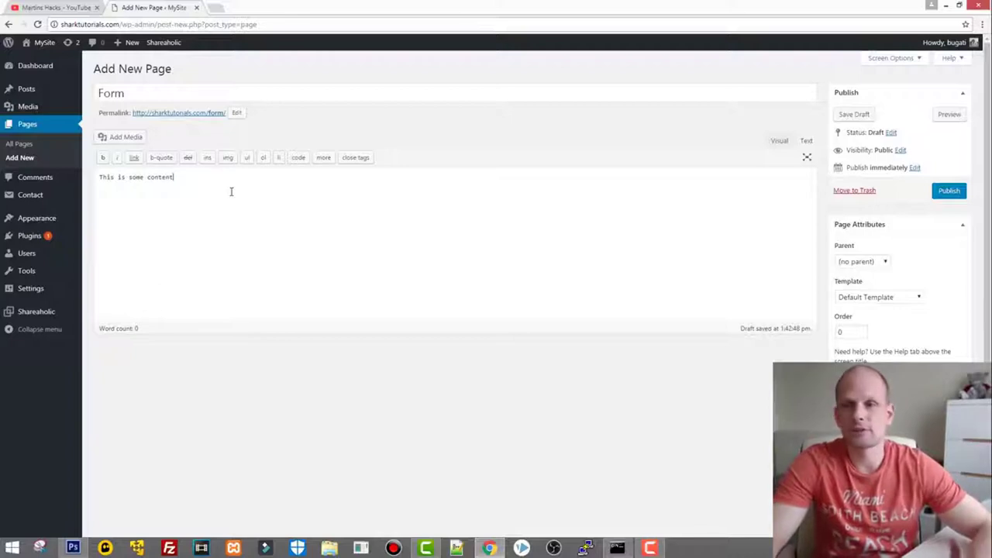
{"action": "left_click", "coordinate": [946, 195]}
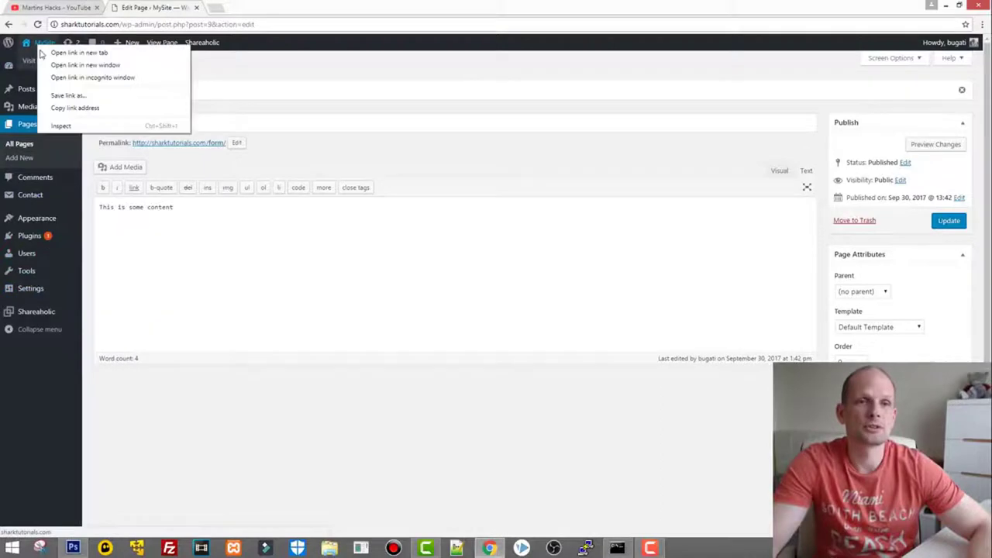
Open the MySite homepage in a new tab and switch to it.
{"action": "right_click", "coordinate": [41, 44]}
{"action": "left_click", "coordinate": [79, 53]}
{"action": "left_click", "coordinate": [248, 7]}
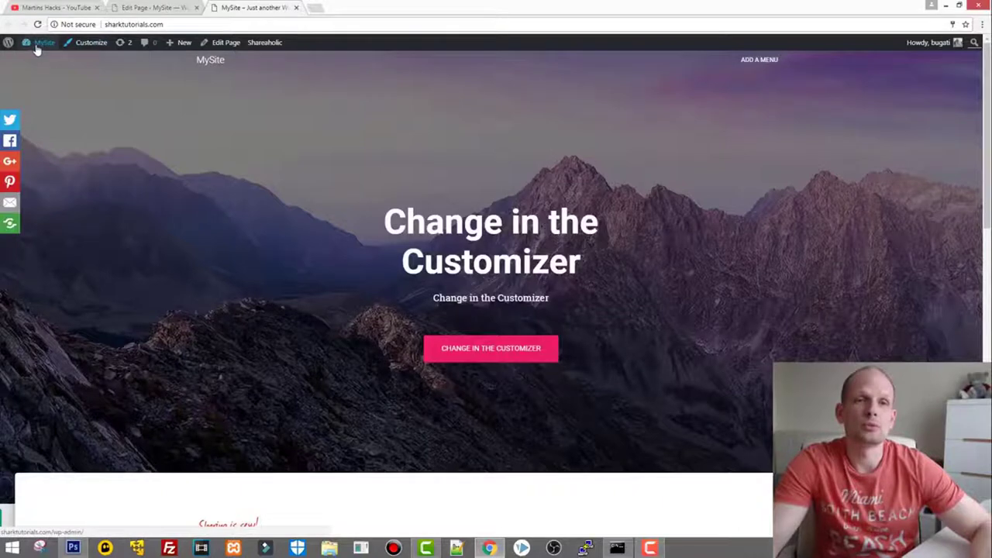
Create the menu main_menu, set to auto-add new top-level pages, and save it.
{"action": "left_click", "coordinate": [137, 9]}
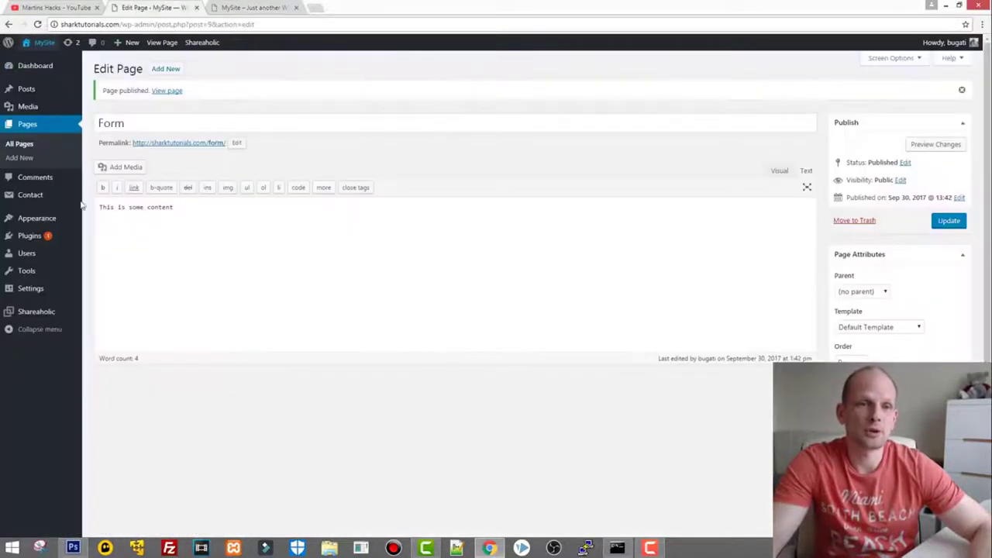
{"action": "mouse_move", "coordinate": [34, 223]}
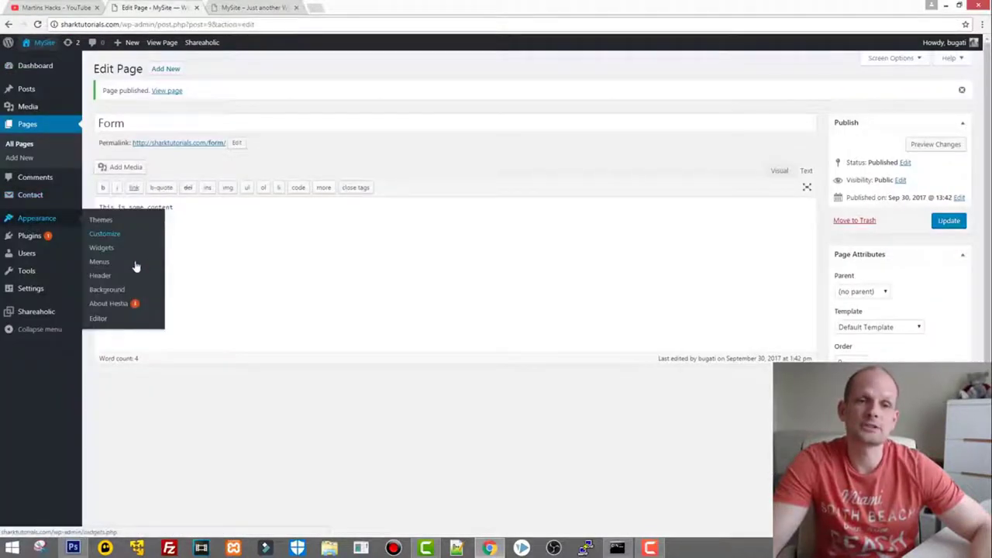
{"action": "left_click", "coordinate": [106, 266]}
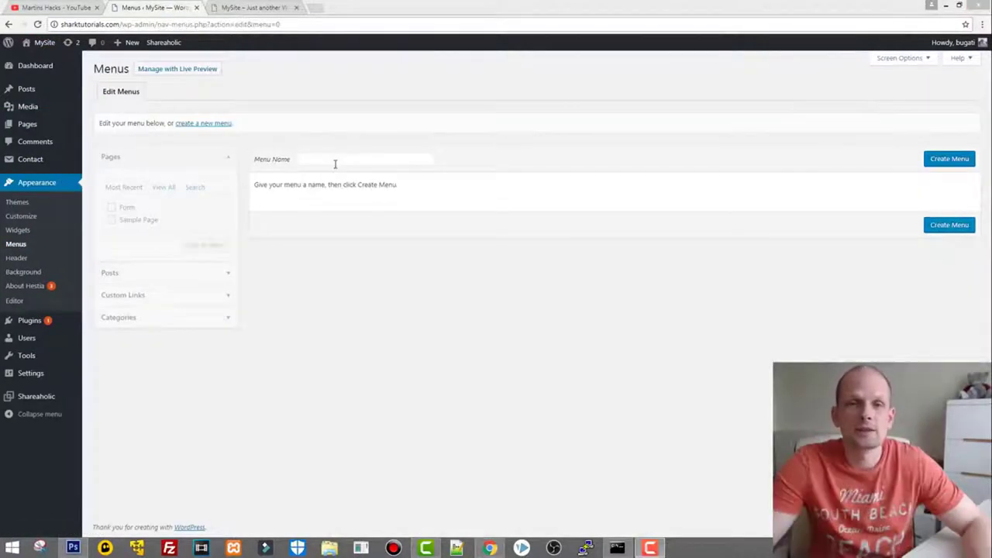
{"action": "left_click", "coordinate": [335, 159]}
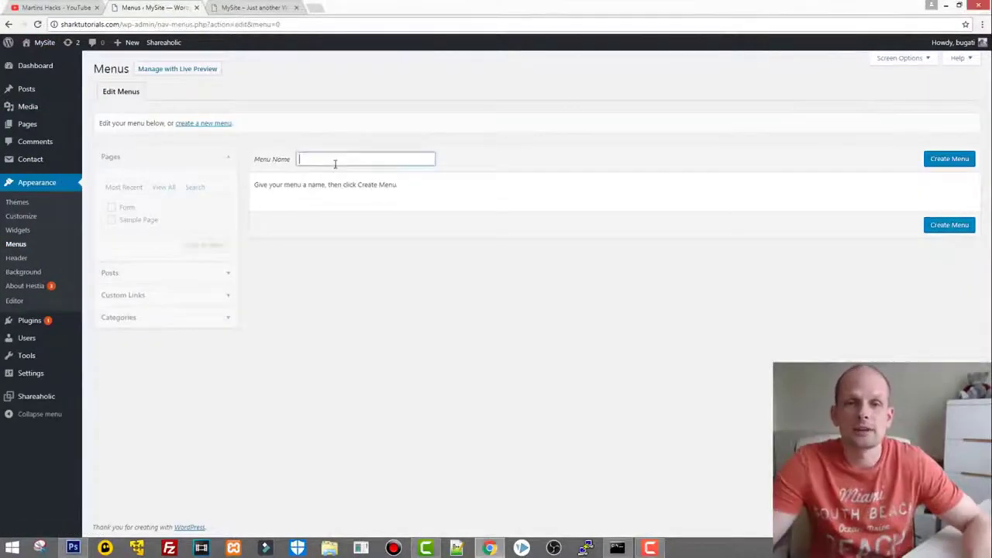
{"action": "type", "text": "main"}
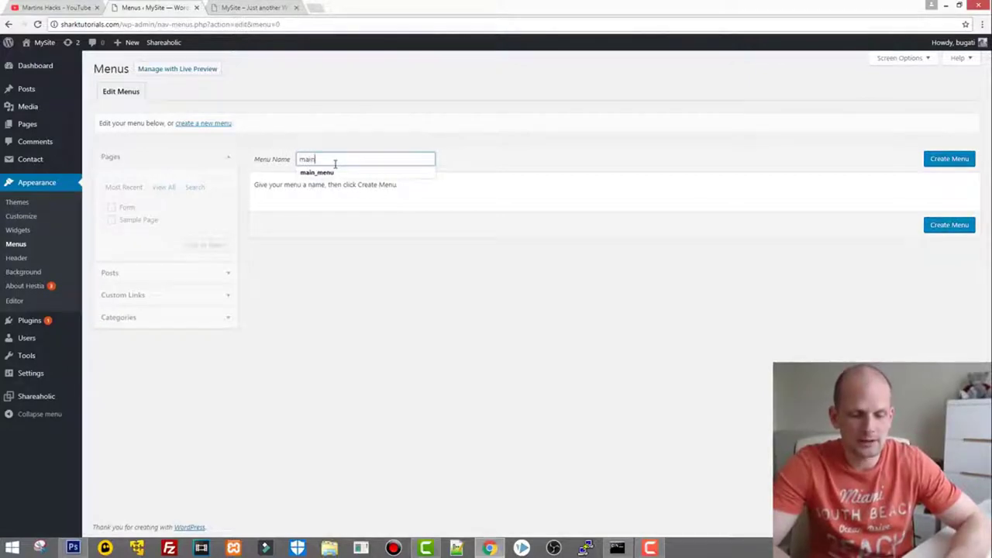
{"action": "type", "text": "_menu"}
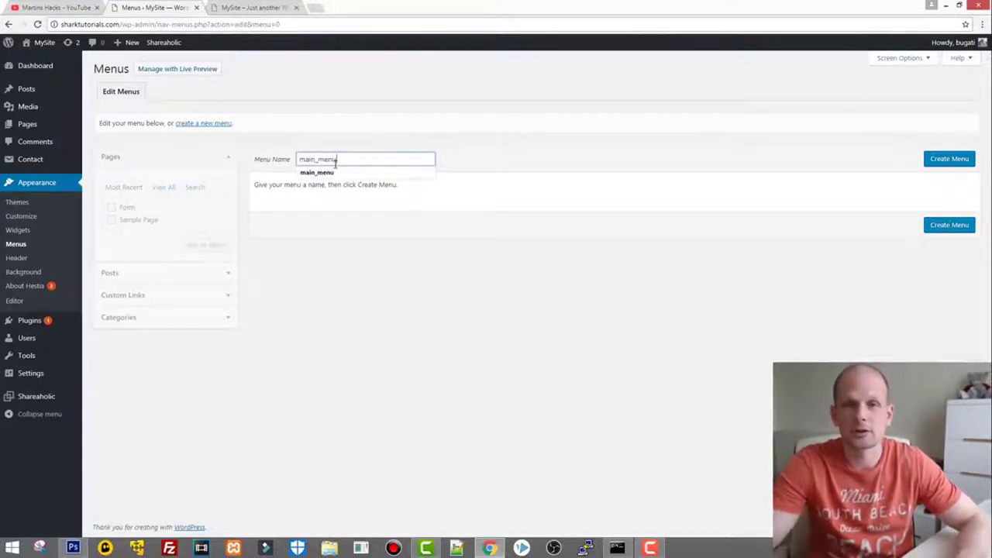
{"action": "left_click", "coordinate": [940, 162]}
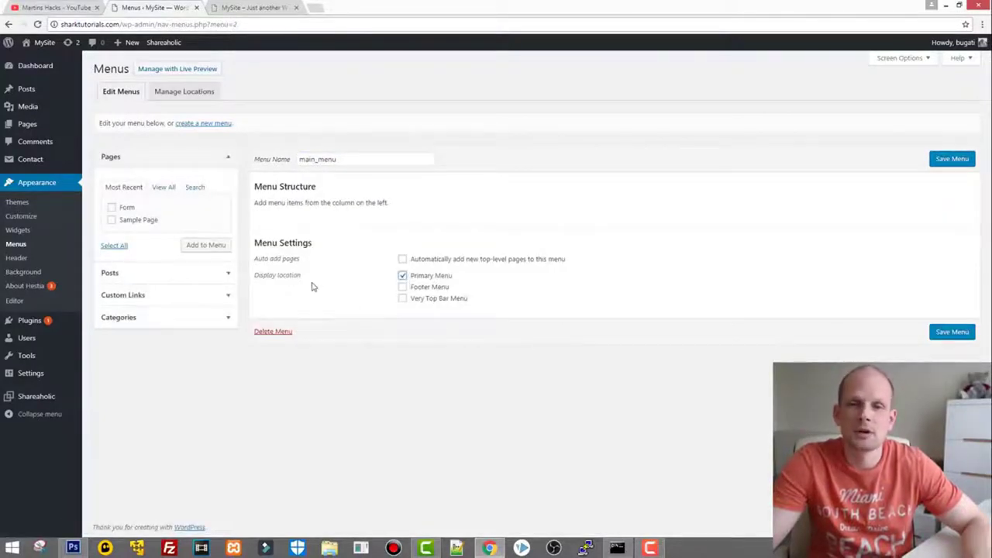
{"action": "left_click", "coordinate": [406, 258]}
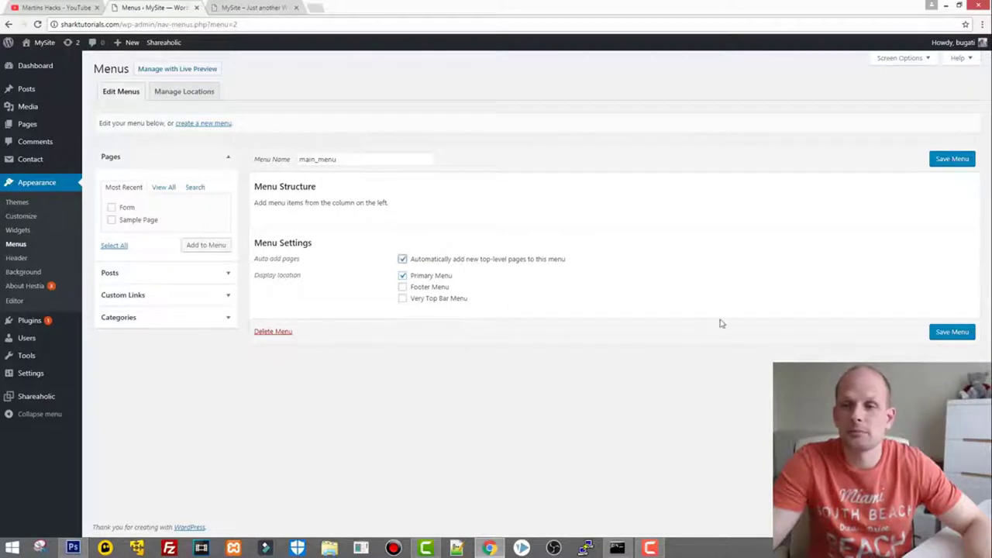
{"action": "left_click", "coordinate": [955, 337]}
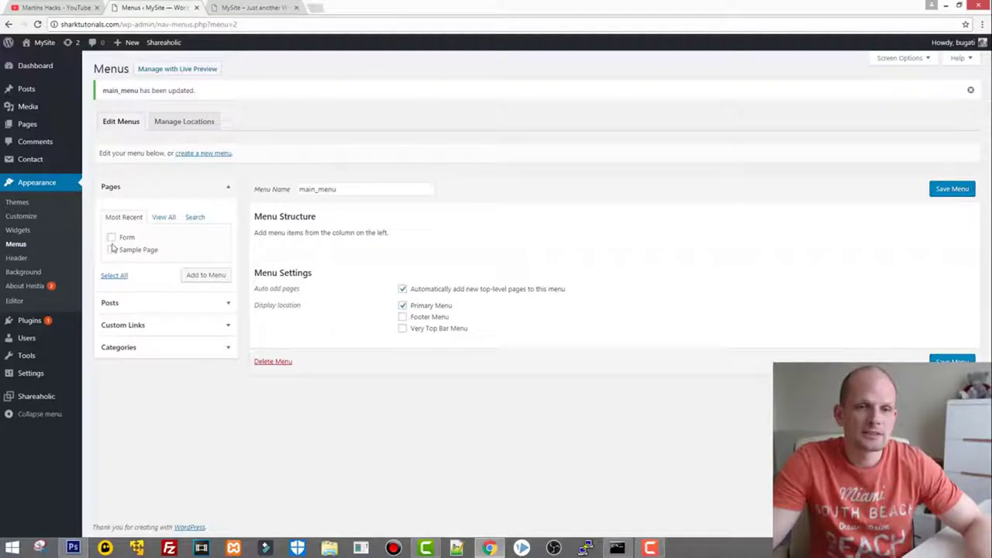
Add the Form page to main_menu's structure.
{"action": "left_click", "coordinate": [112, 238]}
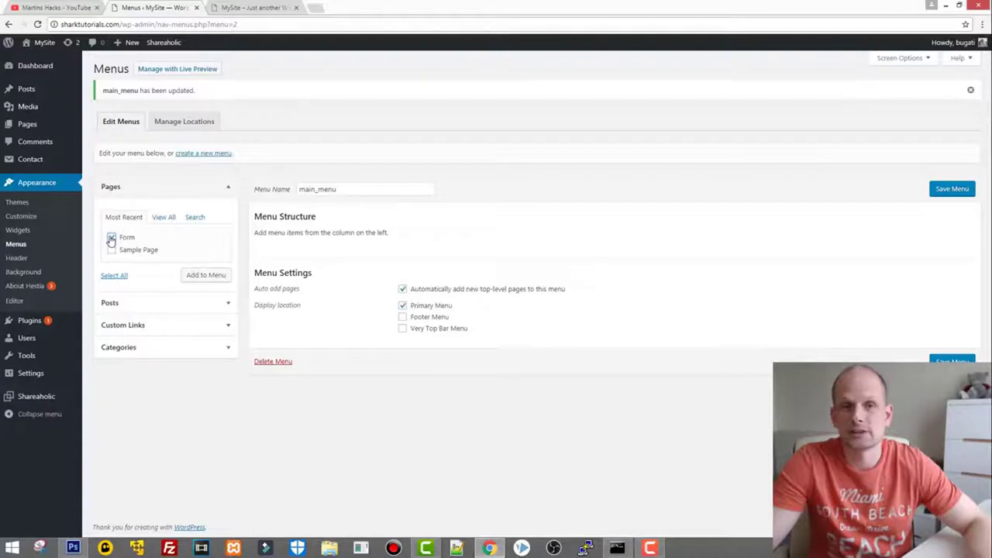
{"action": "left_click", "coordinate": [196, 279]}
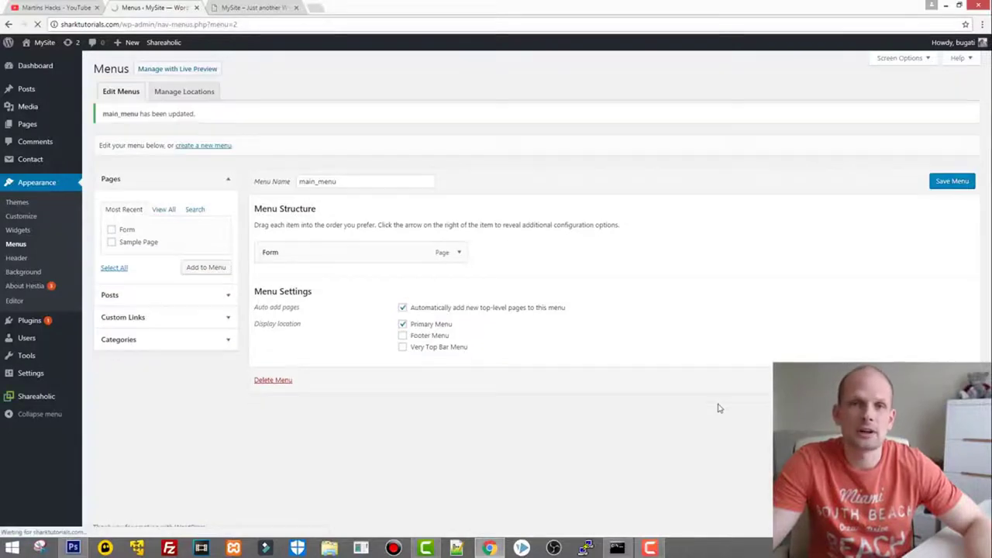
{"action": "left_click", "coordinate": [256, 7]}
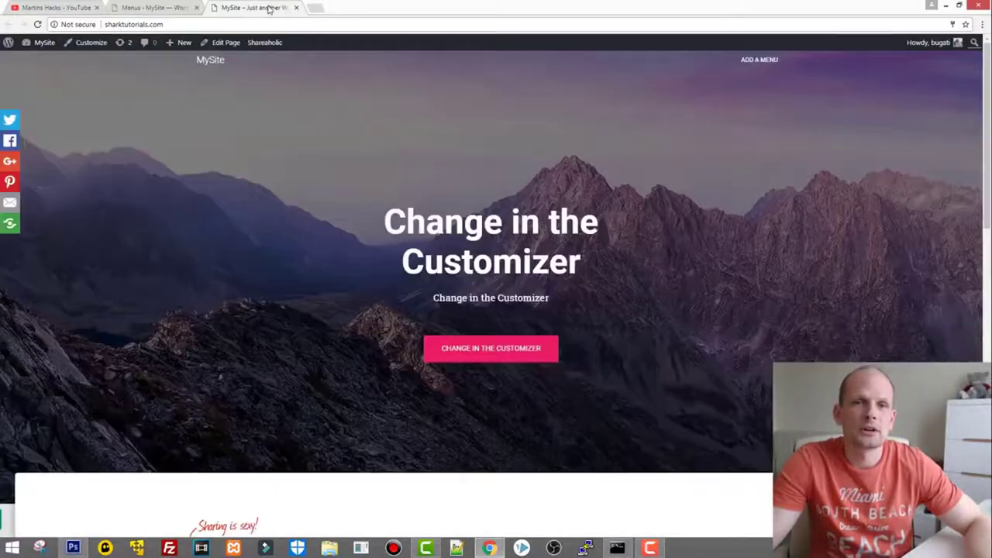
Reload the live site, follow the new FORM menu link, then return to the Menus tab.
{"action": "left_click", "coordinate": [39, 24]}
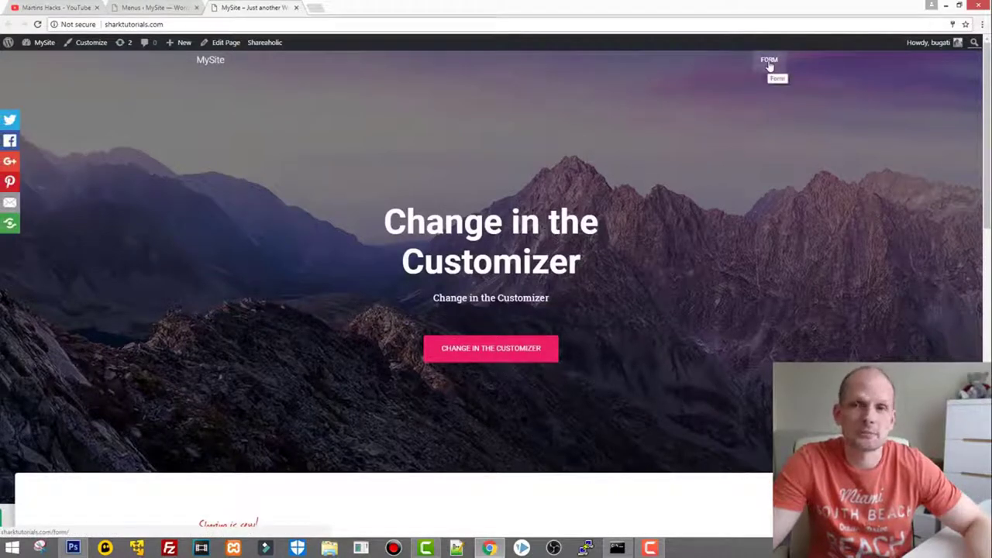
{"action": "left_click", "coordinate": [770, 66]}
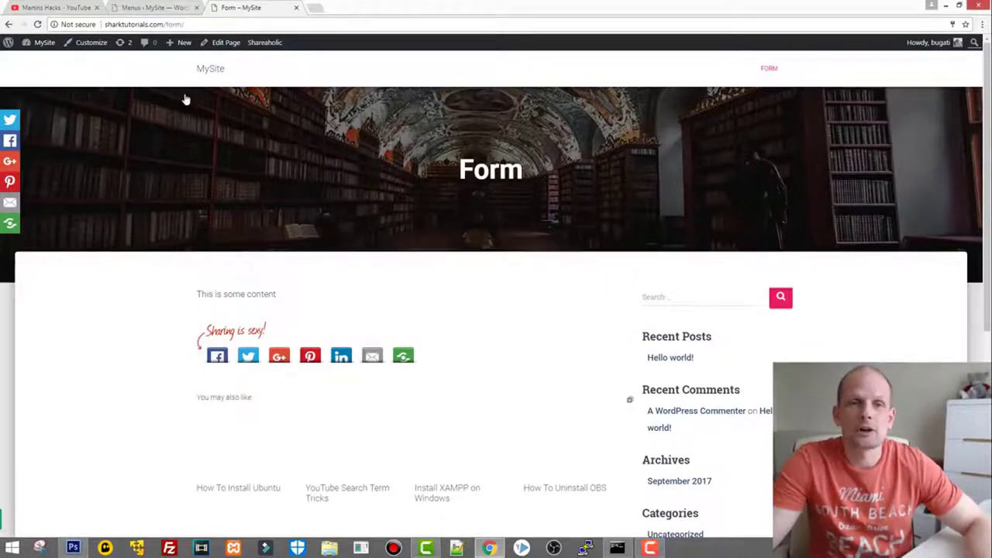
{"action": "left_click", "coordinate": [130, 6]}
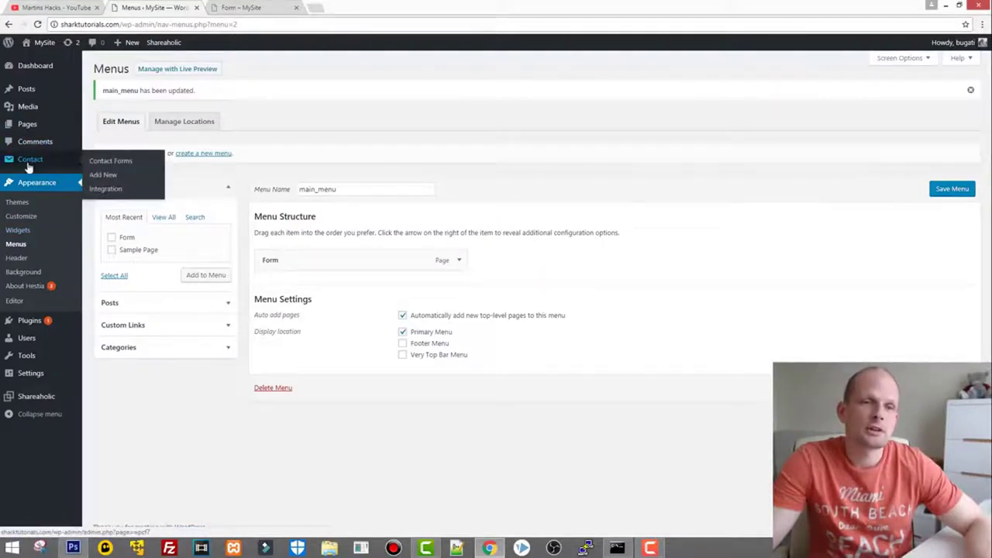
Copy the contact-form-7 shortcode from Contact form 1's edit page.
{"action": "left_click", "coordinate": [28, 163]}
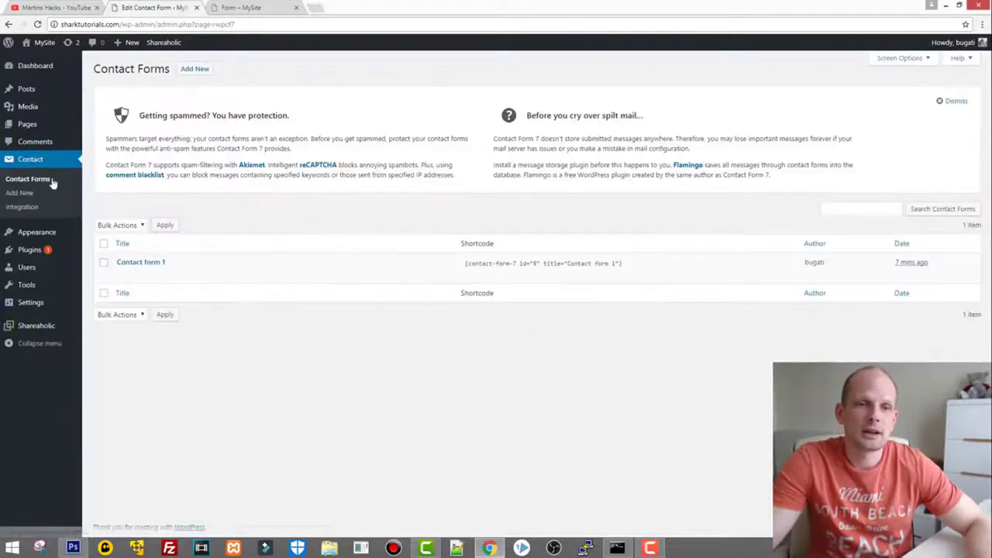
{"action": "mouse_move", "coordinate": [147, 274]}
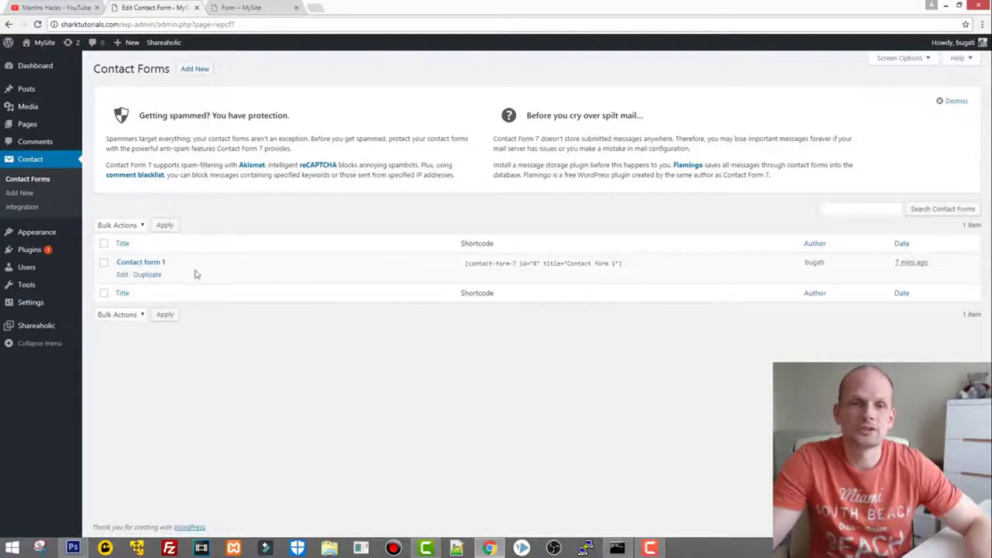
{"action": "left_click", "coordinate": [122, 275]}
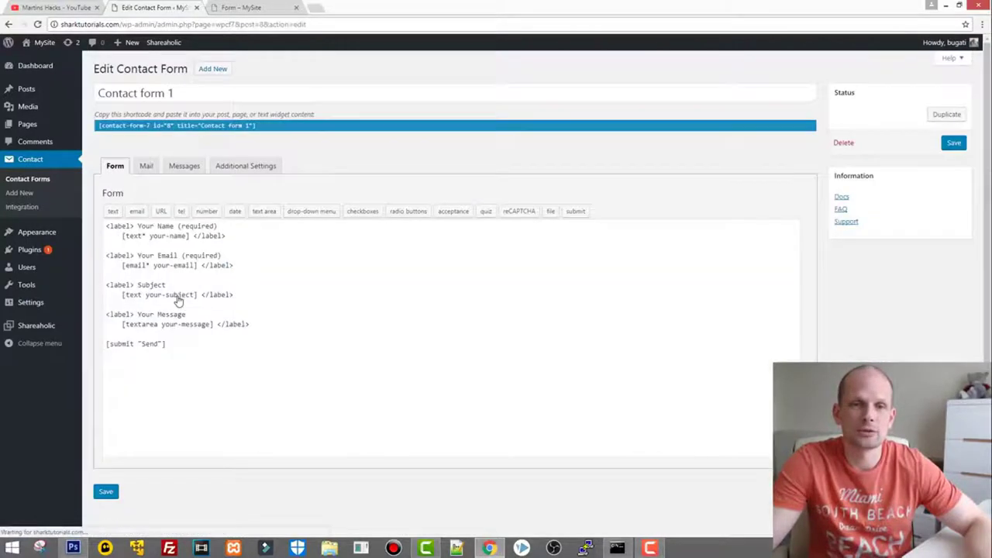
{"action": "left_click_drag", "start_coordinate": [262, 128], "coordinate": [114, 128]}
{"action": "right_click", "coordinate": [124, 129]}
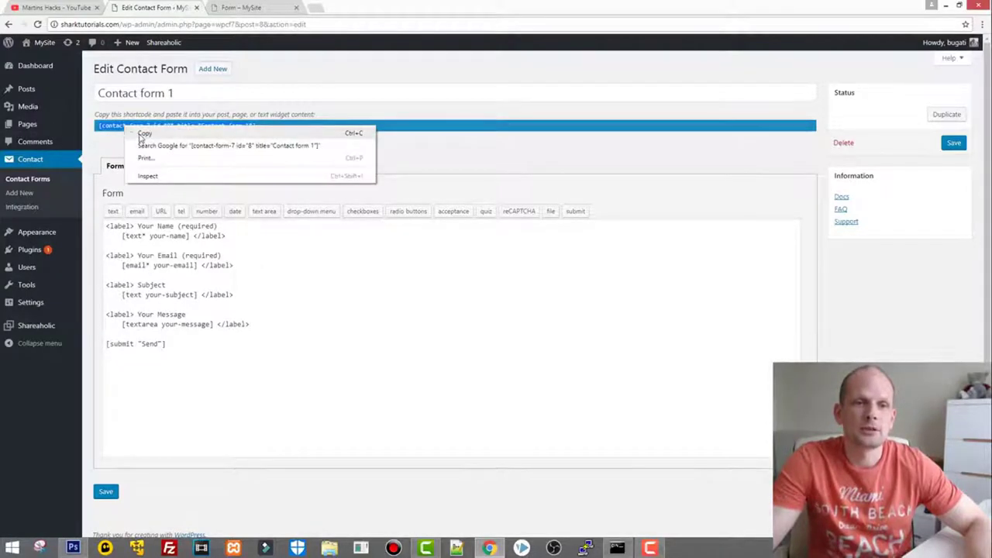
{"action": "left_click", "coordinate": [141, 134]}
{"action": "left_click", "coordinate": [43, 124]}
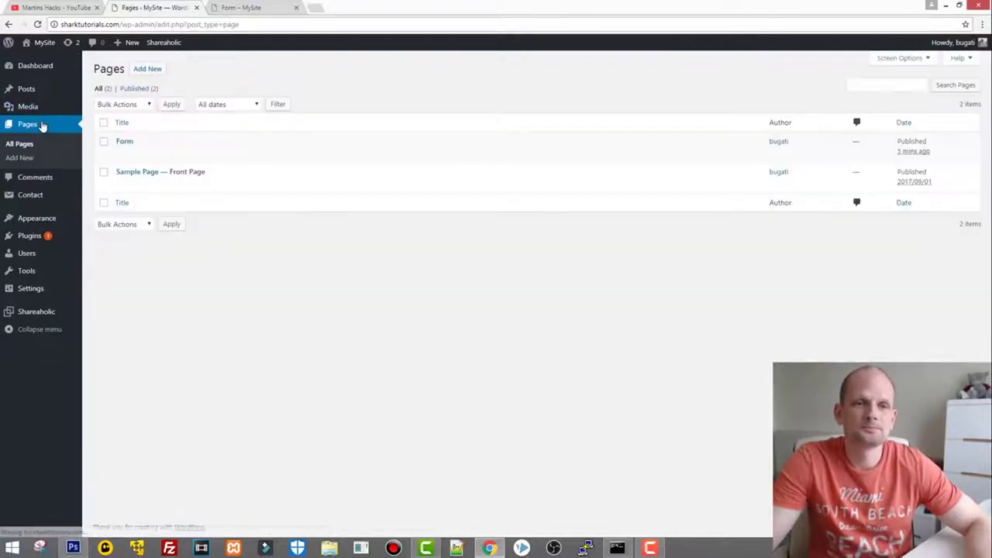
Paste the shortcode on a new first line of the Form page and update the page.
{"action": "mouse_move", "coordinate": [124, 149]}
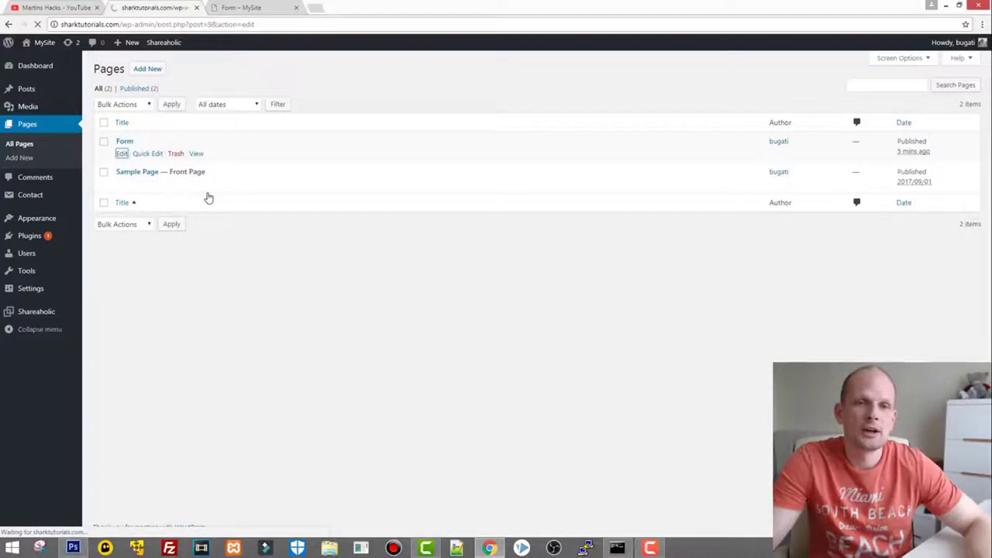
{"action": "left_click", "coordinate": [97, 176]}
{"action": "key", "text": "Return"}
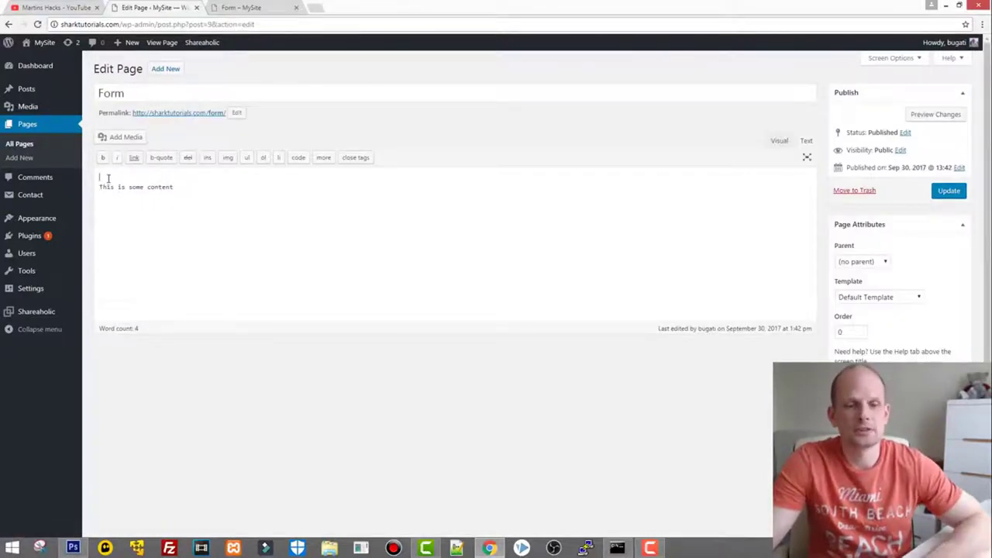
{"action": "key", "text": "ctrl+v"}
{"action": "left_click", "coordinate": [948, 192]}
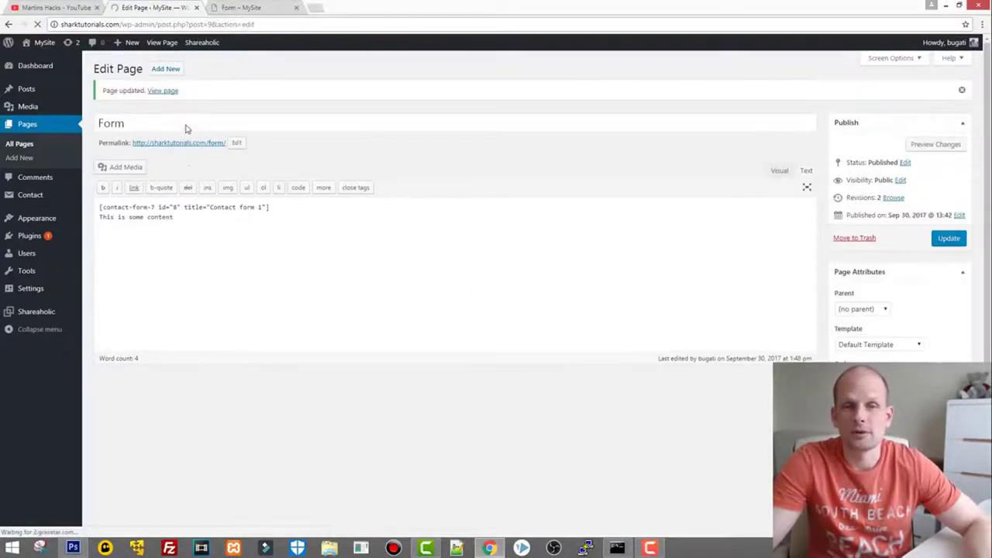
{"action": "left_click", "coordinate": [167, 144]}
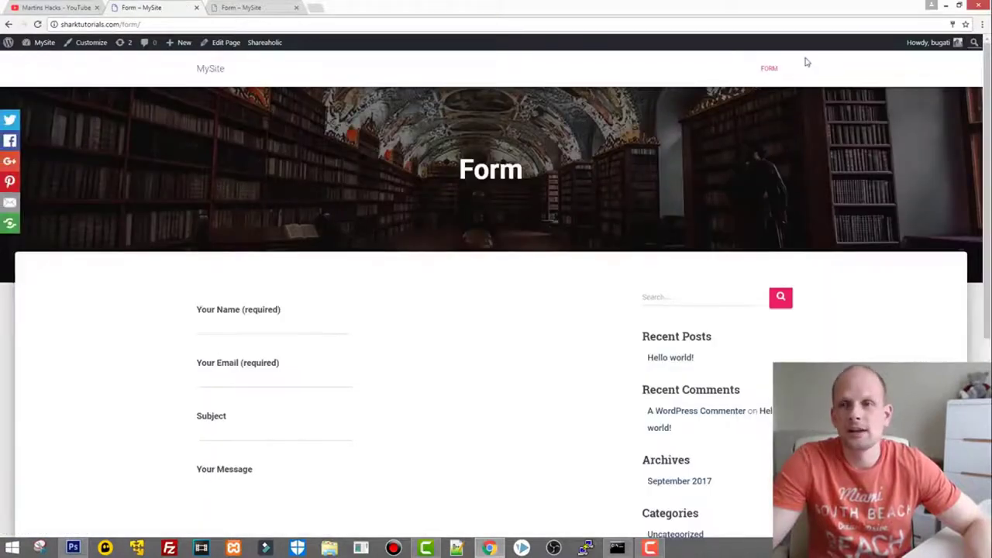
Try the Your Message, Subject and Your Email fields on the live Form page, then go to the Dashboard.
{"action": "scroll", "coordinate": [152, 288], "scroll_direction": "down", "scroll_amount": 2}
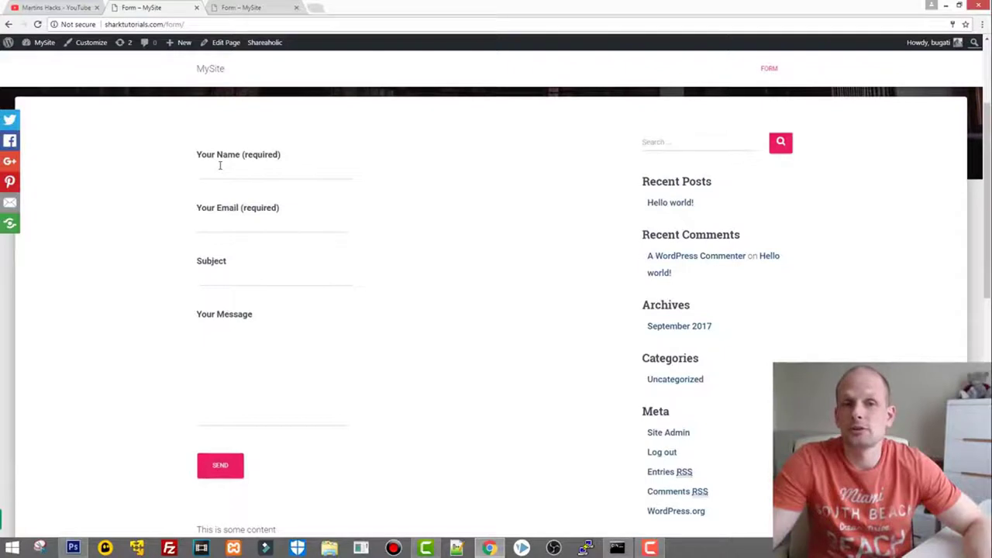
{"action": "left_click", "coordinate": [226, 332]}
{"action": "left_click", "coordinate": [255, 276]}
{"action": "left_click", "coordinate": [252, 223]}
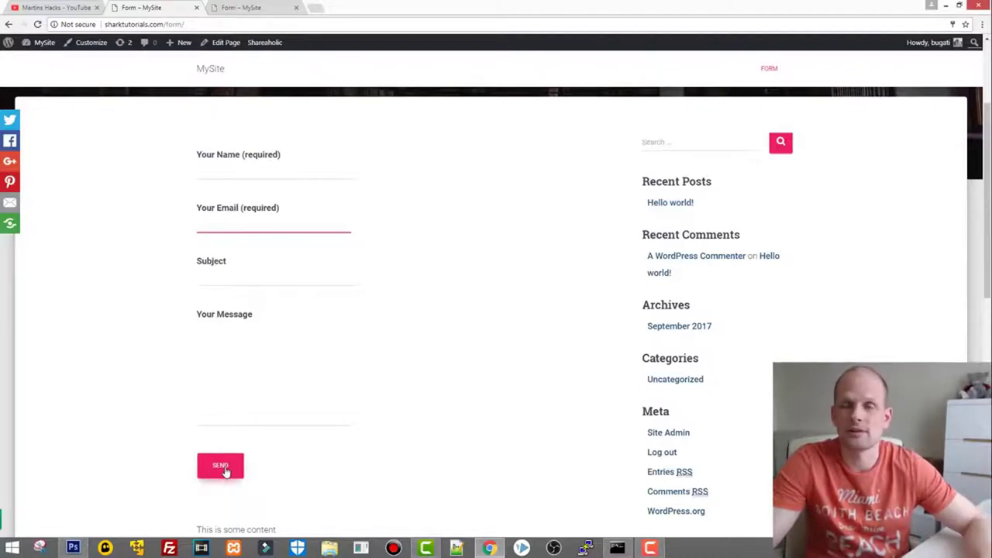
{"action": "scroll", "coordinate": [142, 281], "scroll_direction": "up", "scroll_amount": 2}
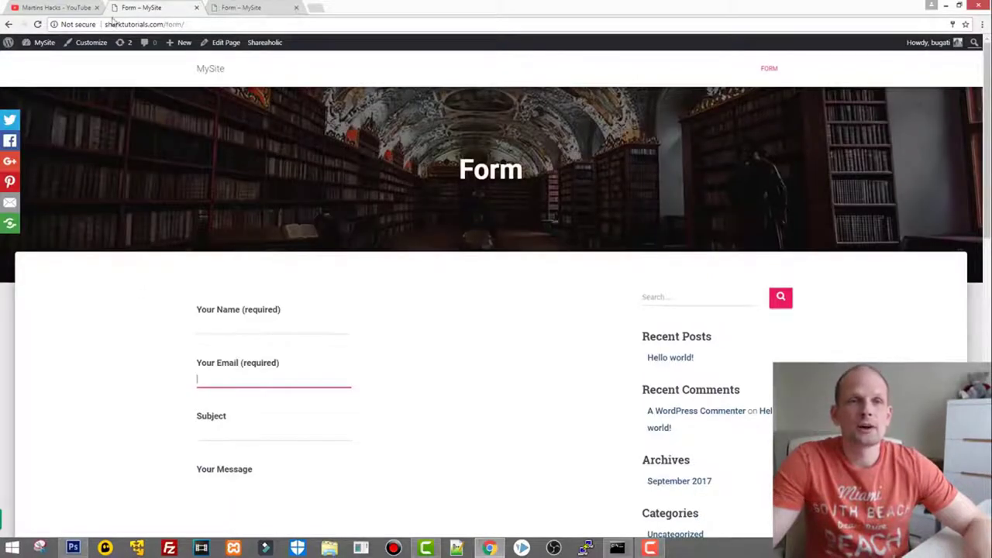
{"action": "left_click", "coordinate": [43, 44]}
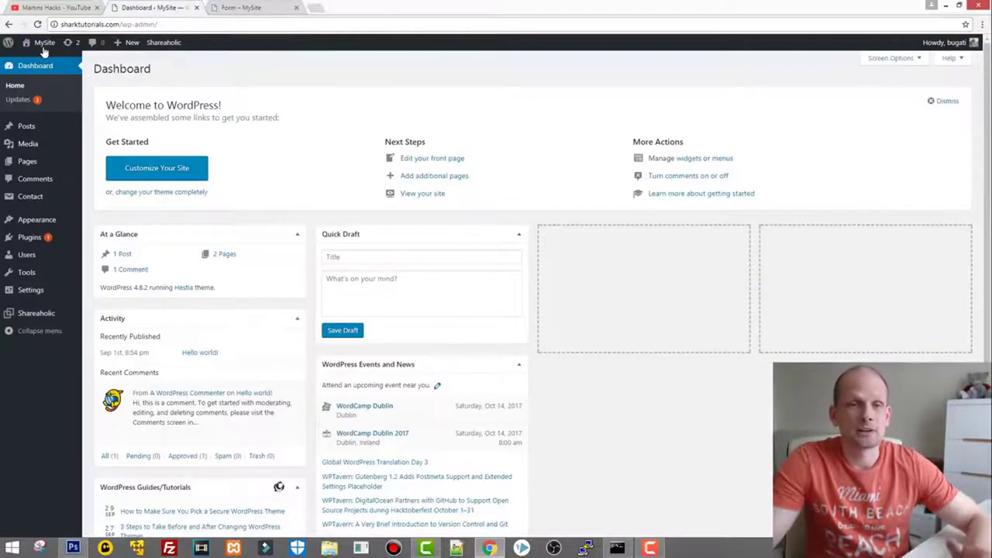
{"action": "mouse_move", "coordinate": [43, 51]}
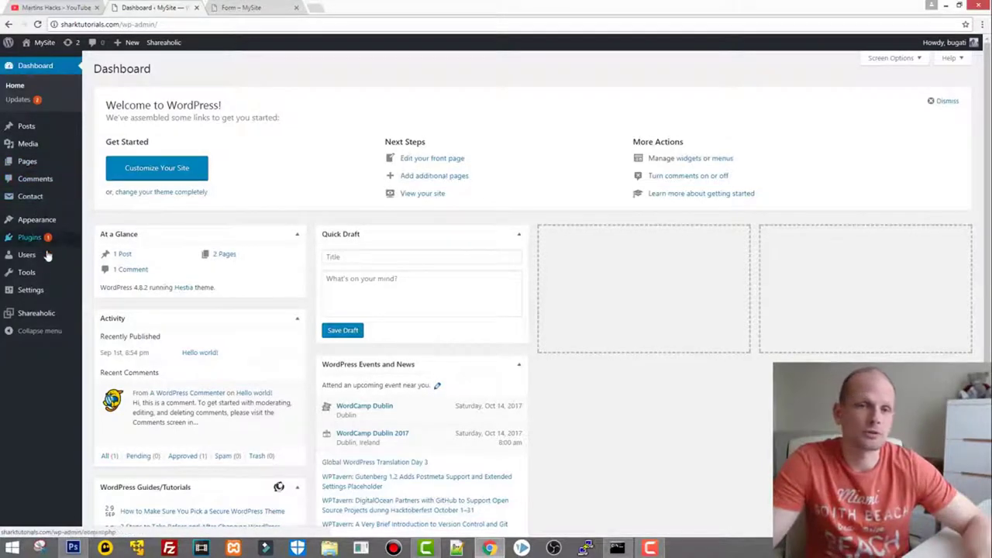
Search the plugin directory for 'flamingo', then install and activate the Flamingo plugin.
{"action": "mouse_move", "coordinate": [65, 279]}
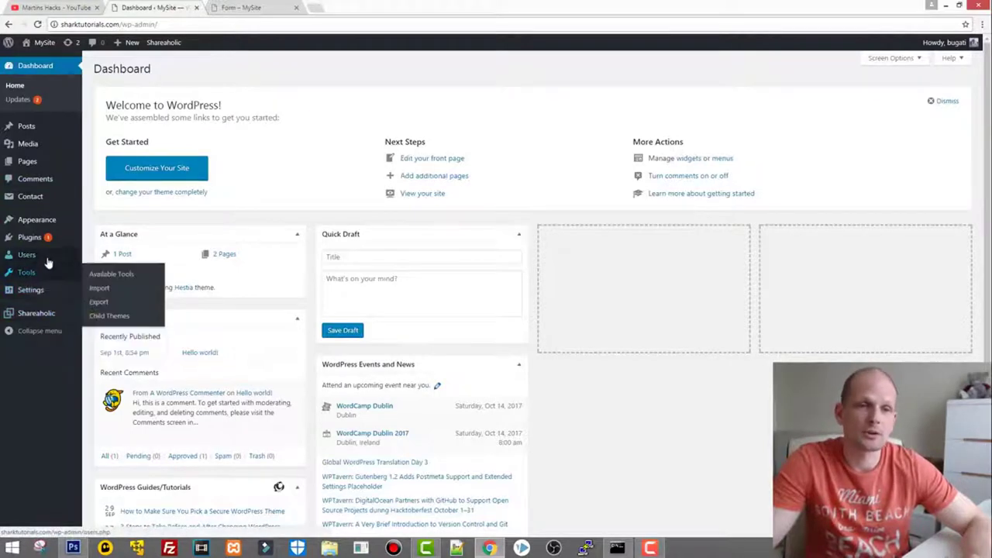
{"action": "left_click", "coordinate": [31, 239]}
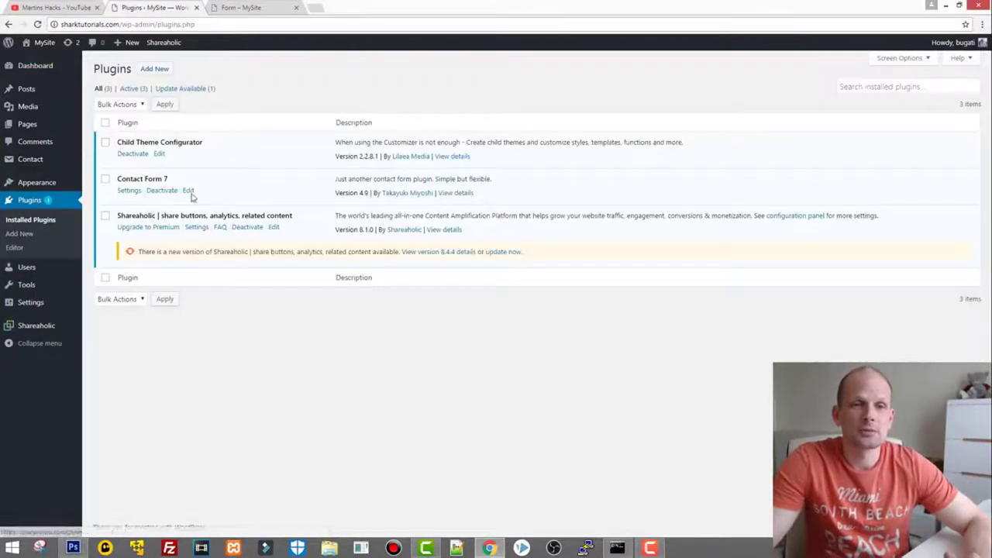
{"action": "left_click", "coordinate": [162, 69]}
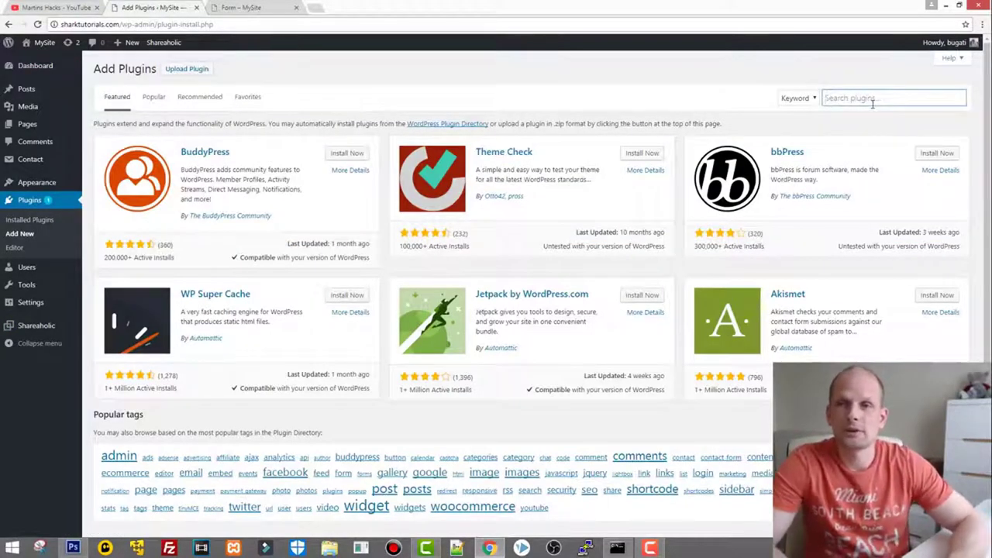
{"action": "type", "text": "flaming"}
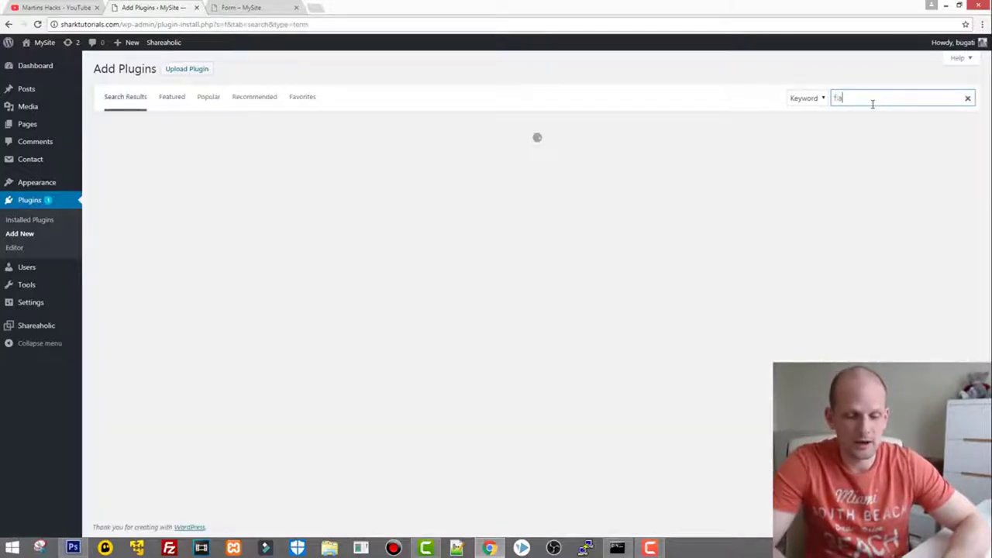
{"action": "type", "text": "o"}
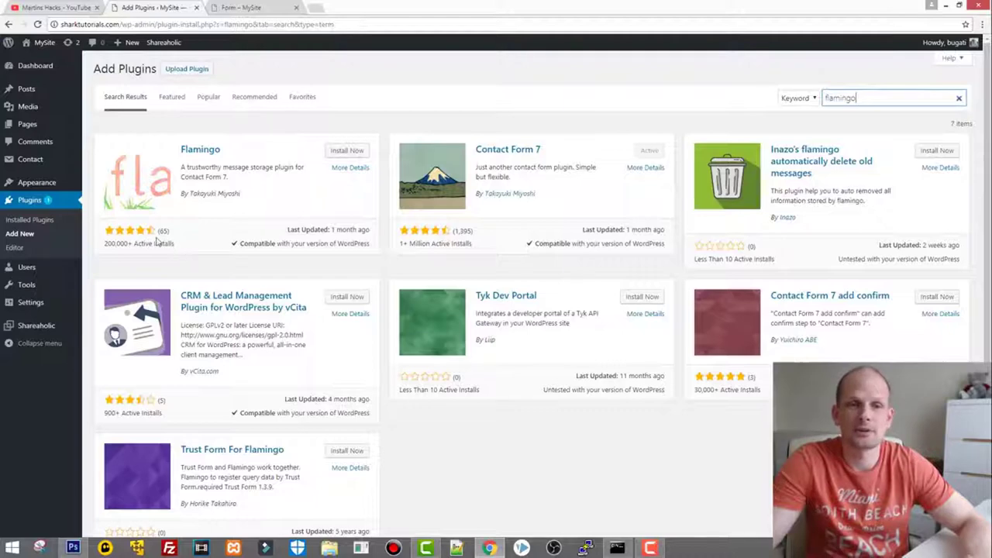
{"action": "left_click", "coordinate": [349, 152]}
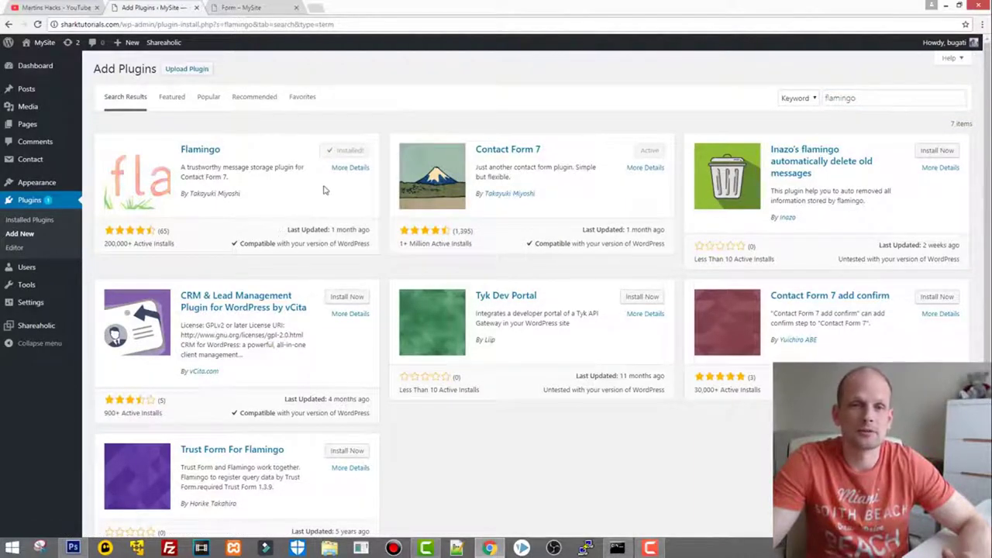
{"action": "left_click", "coordinate": [351, 151]}
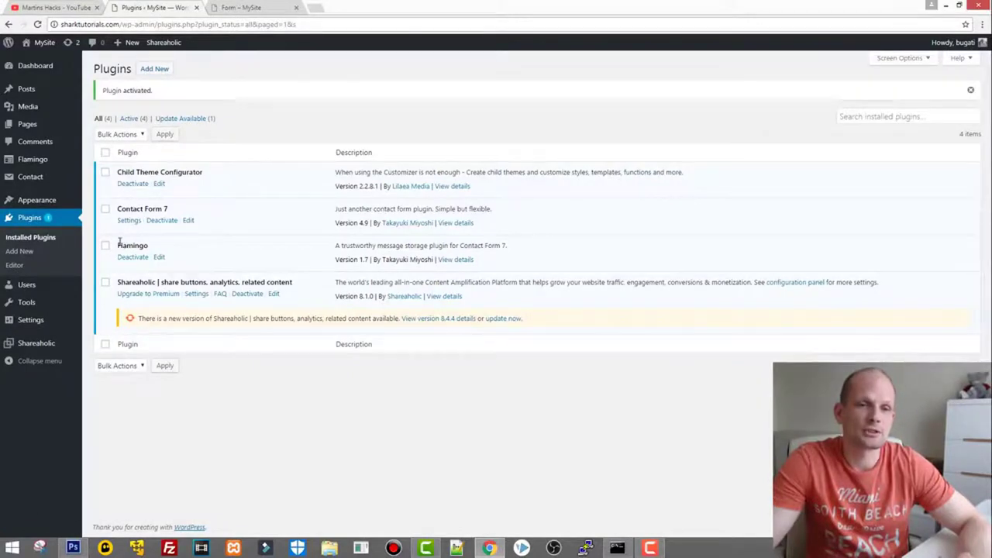
Review Flamingo's Address Book (two contacts) and empty Inbound Messages, then switch to the Form page.
{"action": "left_click_drag", "start_coordinate": [118, 245], "coordinate": [153, 250]}
{"action": "mouse_move", "coordinate": [26, 164]}
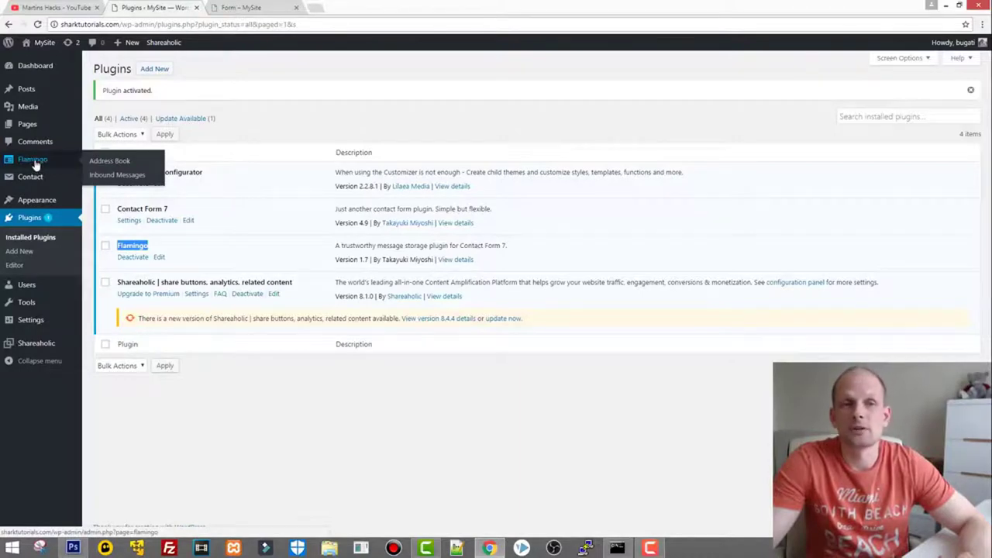
{"action": "left_click", "coordinate": [35, 164]}
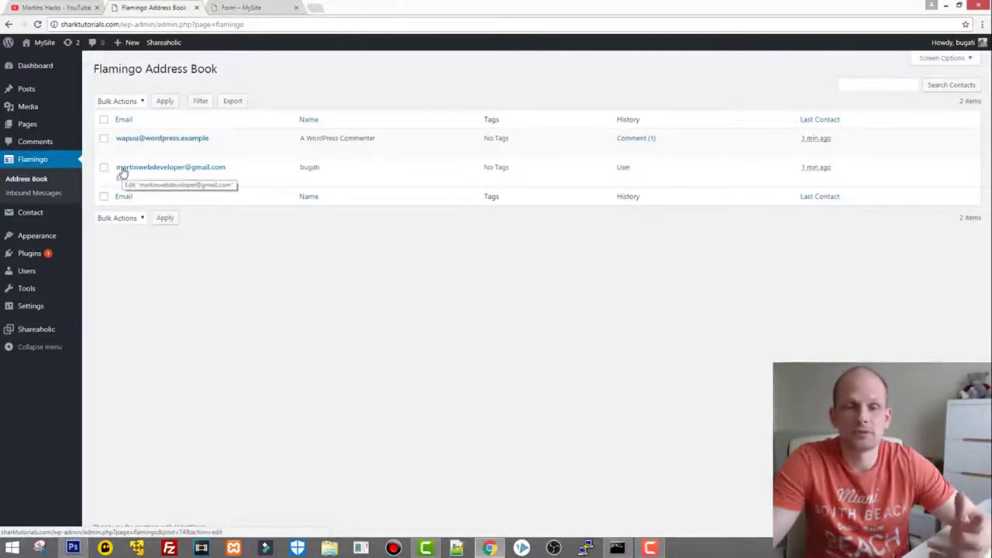
{"action": "left_click", "coordinate": [28, 194]}
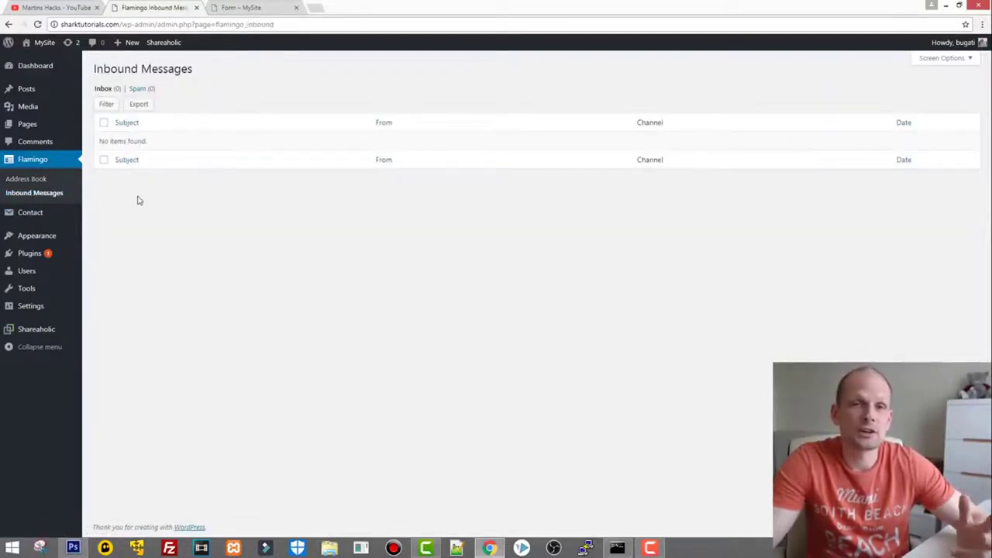
{"action": "left_click", "coordinate": [237, 8]}
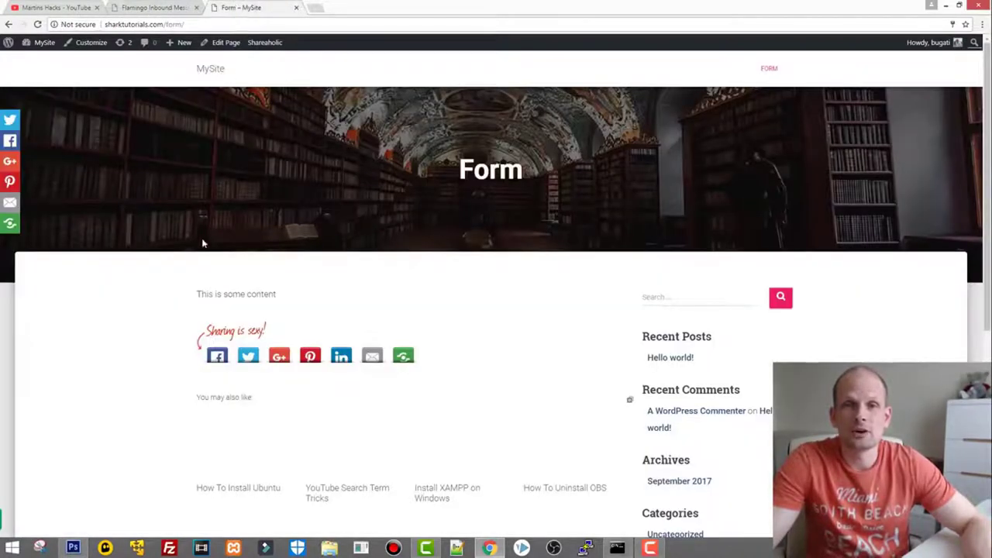
Reload the Form page and fill in a sender name, saved email, subject 'Subbject' and message 'My message iext goes here'.
{"action": "left_click", "coordinate": [769, 69]}
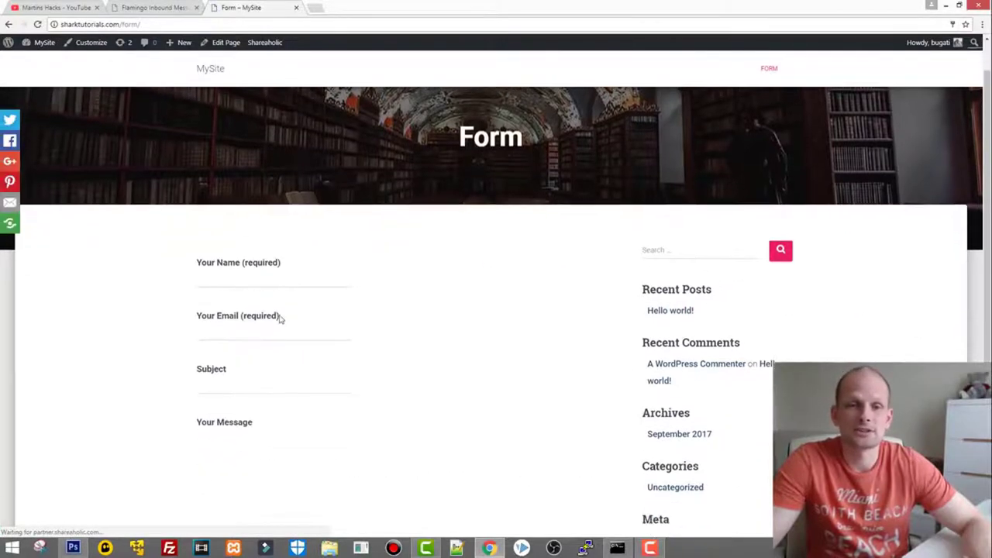
{"action": "left_click", "coordinate": [265, 279]}
{"action": "type", "text": "Martins"}
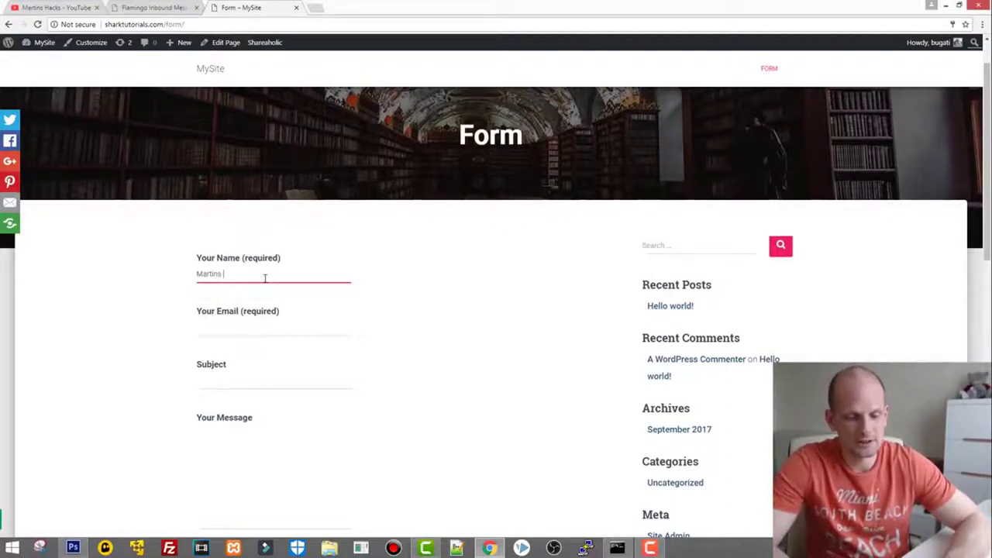
{"action": "type", "text": " Hacks"}
{"action": "left_click", "coordinate": [247, 324]}
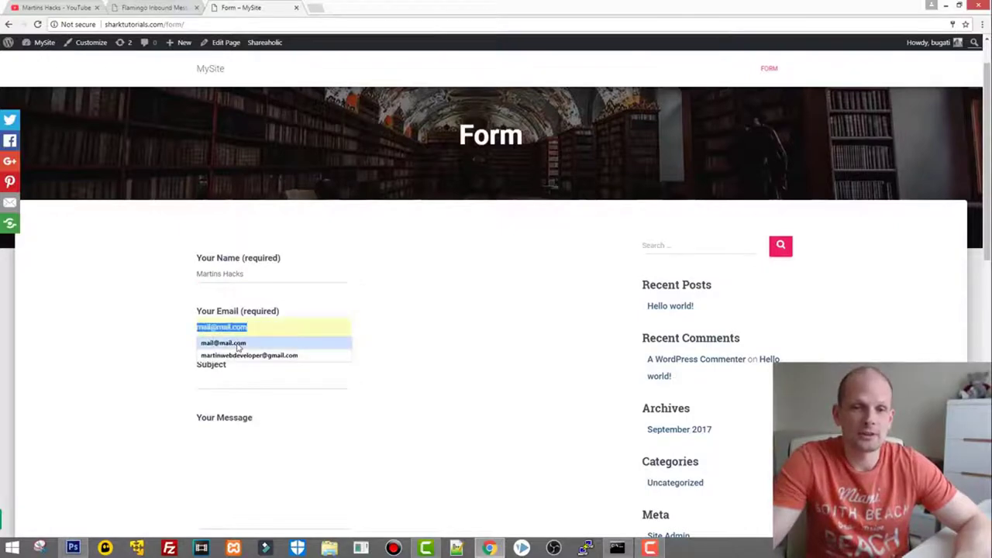
{"action": "left_click", "coordinate": [238, 346]}
{"action": "left_click", "coordinate": [226, 386]}
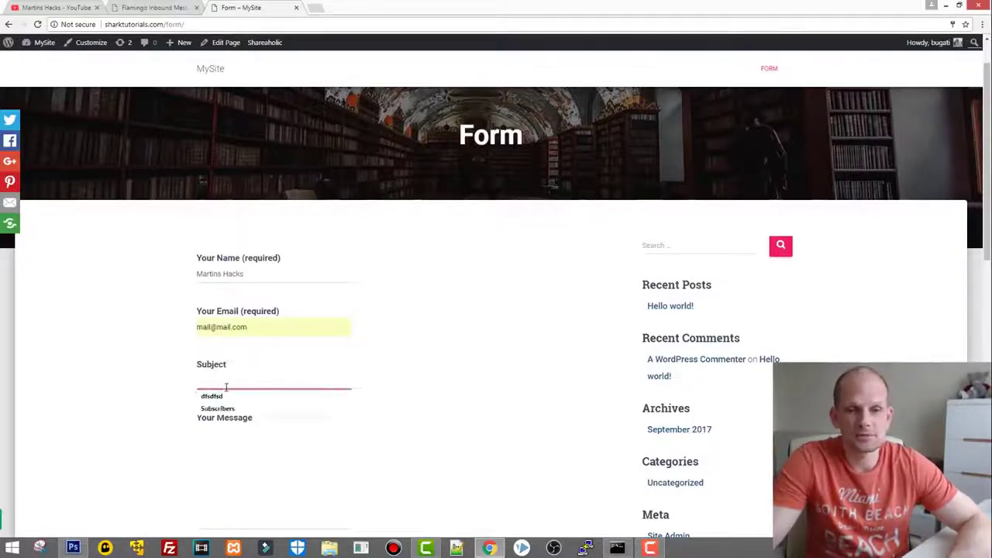
{"action": "type", "text": "Subbject"}
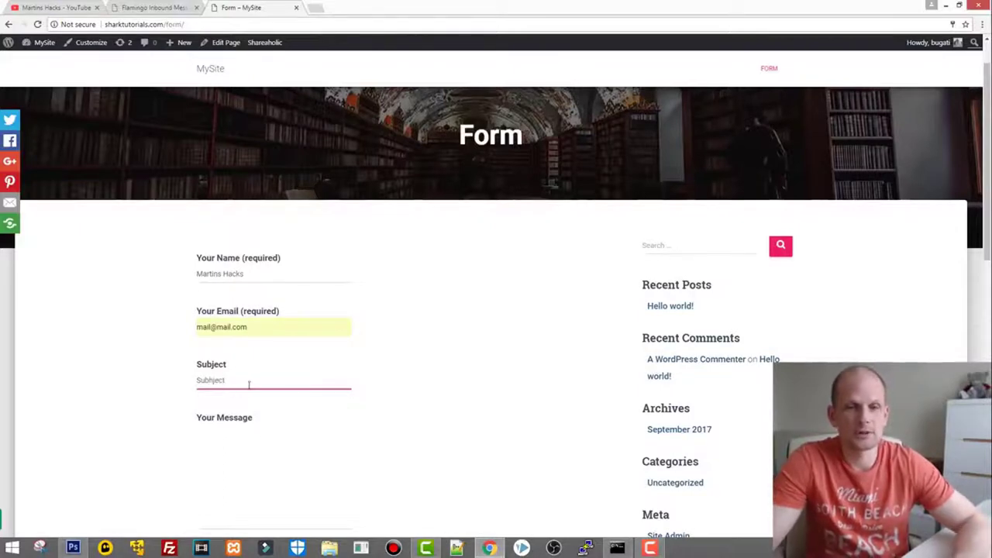
{"action": "left_click", "coordinate": [274, 445]}
{"action": "type", "text": "My"}
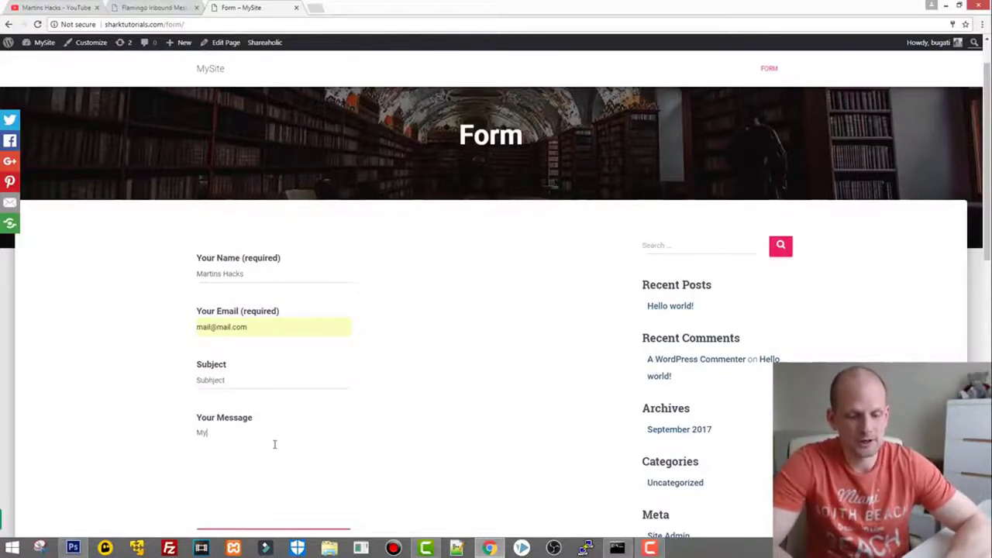
{"action": "type", "text": " messag"}
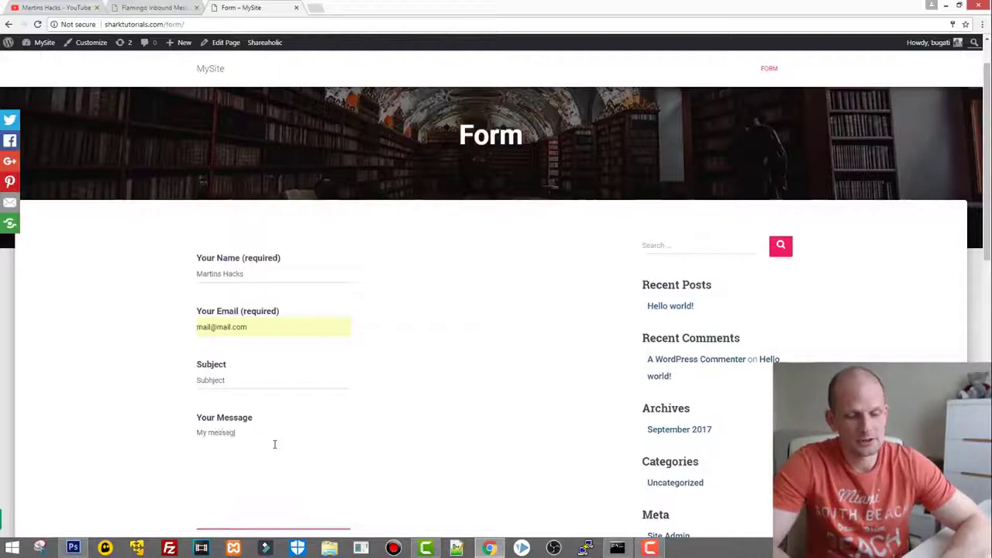
{"action": "type", "text": "e iext goes here"}
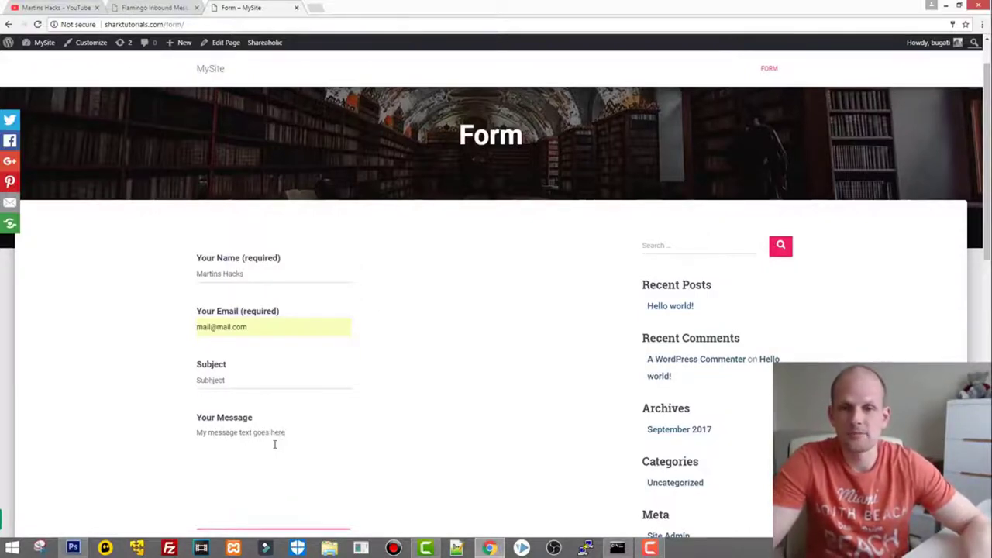
Send the test message and return to Flamingo's Inbound Messages.
{"action": "scroll", "coordinate": [303, 406], "scroll_direction": "down", "scroll_amount": 2}
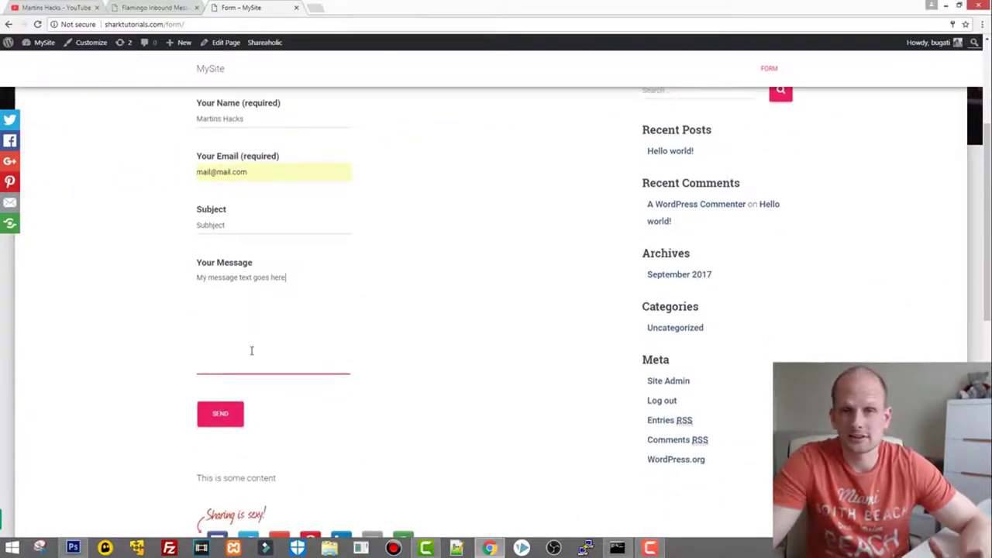
{"action": "left_click", "coordinate": [225, 407]}
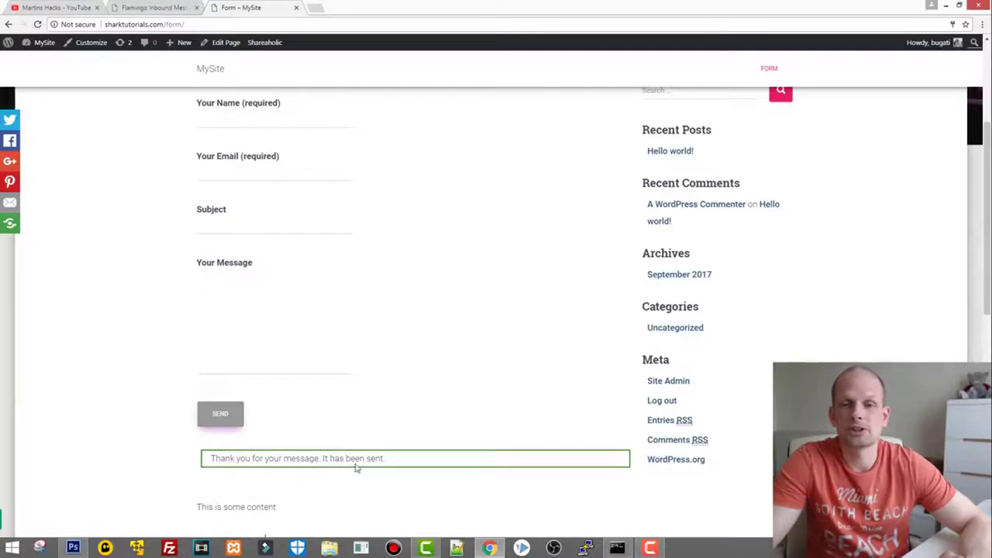
{"action": "left_click", "coordinate": [134, 7]}
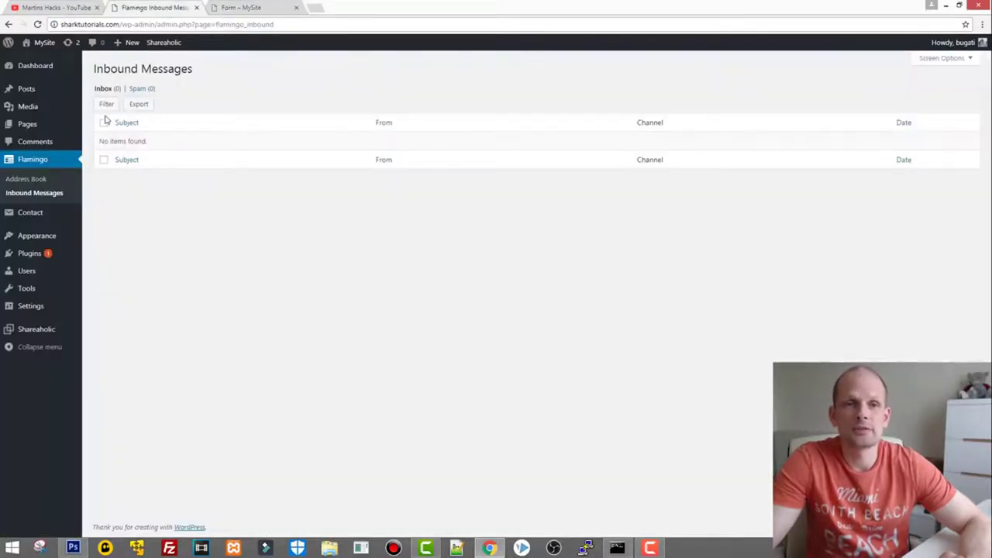
Check the Address Book for the new contact and open the stored test message from Inbound Messages.
{"action": "left_click", "coordinate": [31, 163]}
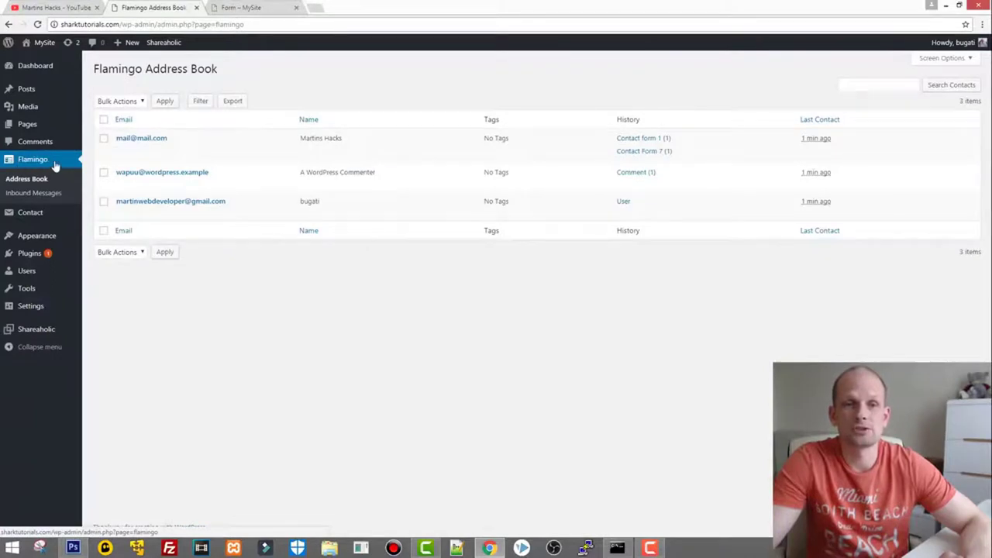
{"action": "left_click", "coordinate": [31, 193]}
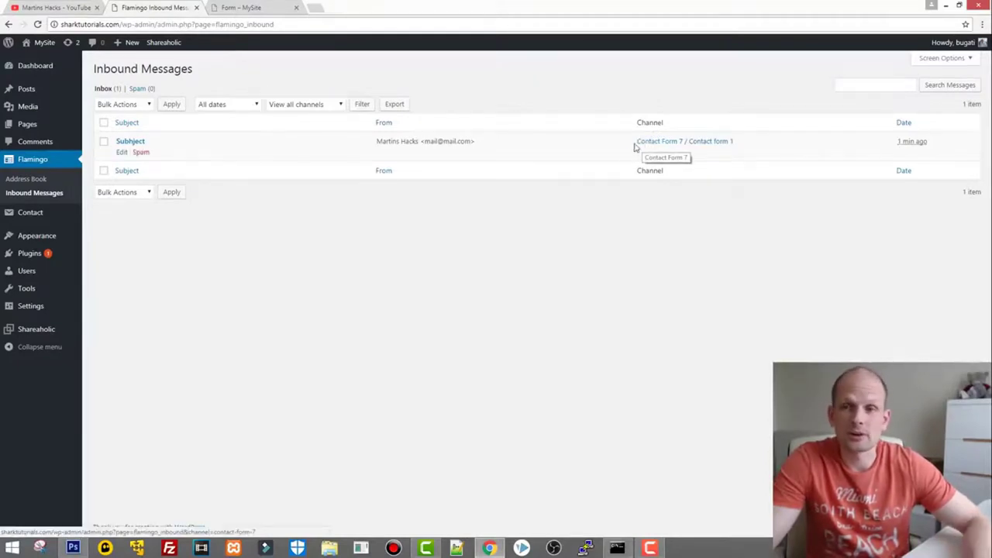
{"action": "left_click", "coordinate": [121, 152]}
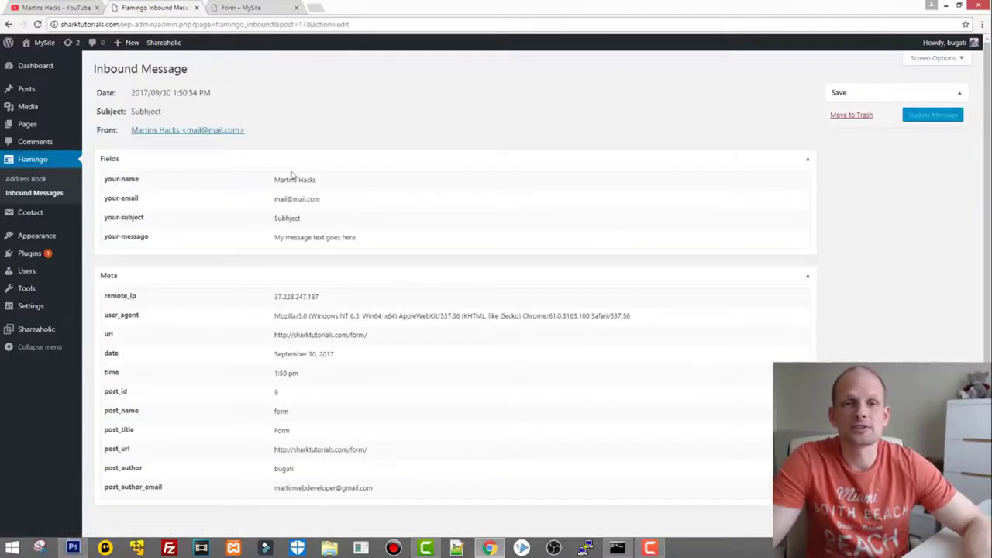
Inspect the stored your-name, your-email and your-subject values, then go back to Inbound Messages.
{"action": "scroll", "coordinate": [209, 191], "scroll_direction": "down", "scroll_amount": 1}
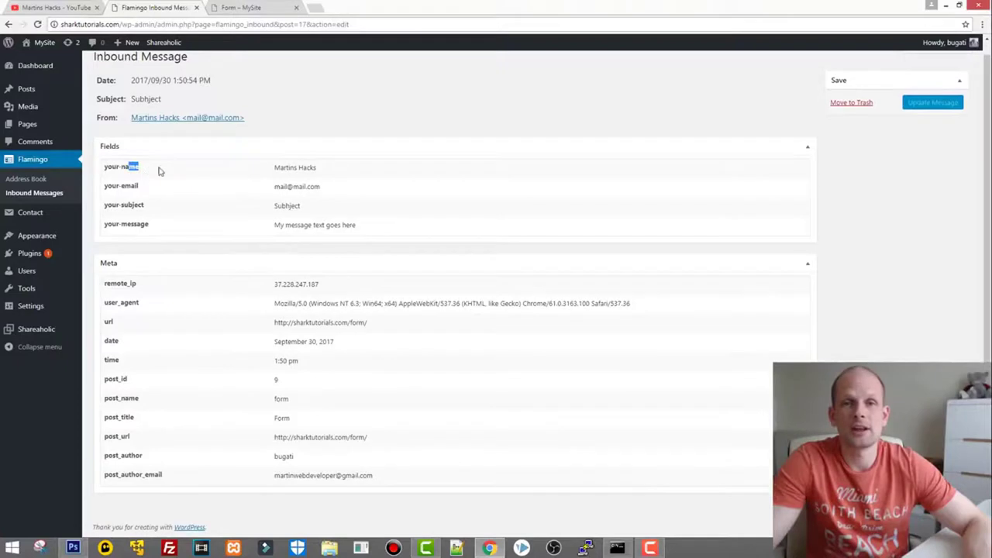
{"action": "left_click_drag", "start_coordinate": [274, 168], "coordinate": [311, 168]}
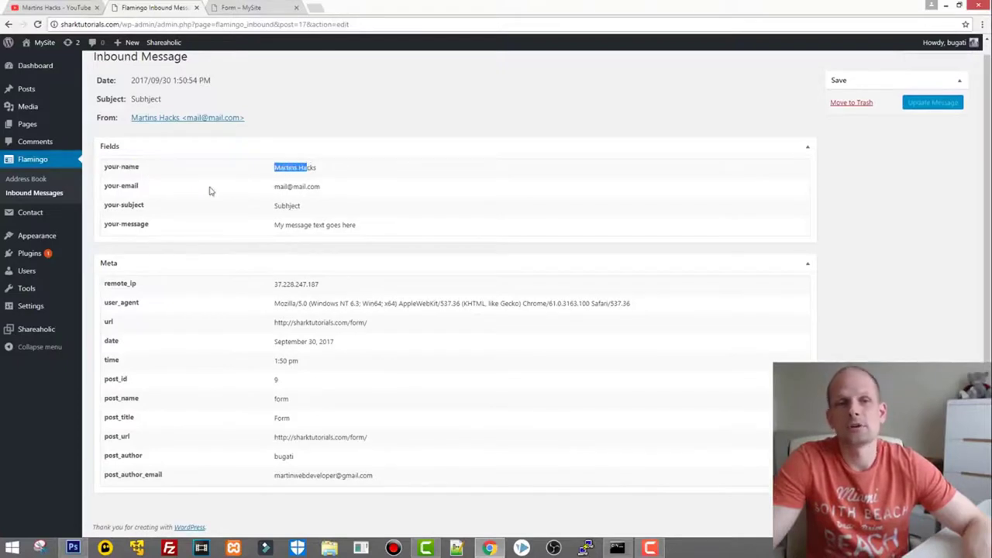
{"action": "left_click_drag", "start_coordinate": [116, 185], "coordinate": [169, 188]}
{"action": "left_click_drag", "start_coordinate": [273, 187], "coordinate": [307, 197]}
{"action": "left_click_drag", "start_coordinate": [124, 205], "coordinate": [144, 203]}
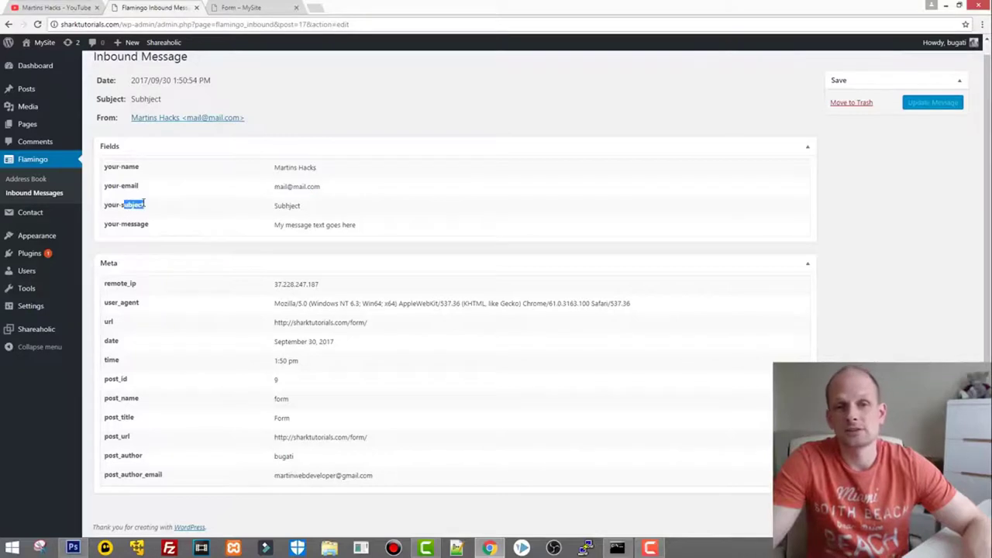
{"action": "left_click_drag", "start_coordinate": [275, 206], "coordinate": [315, 224]}
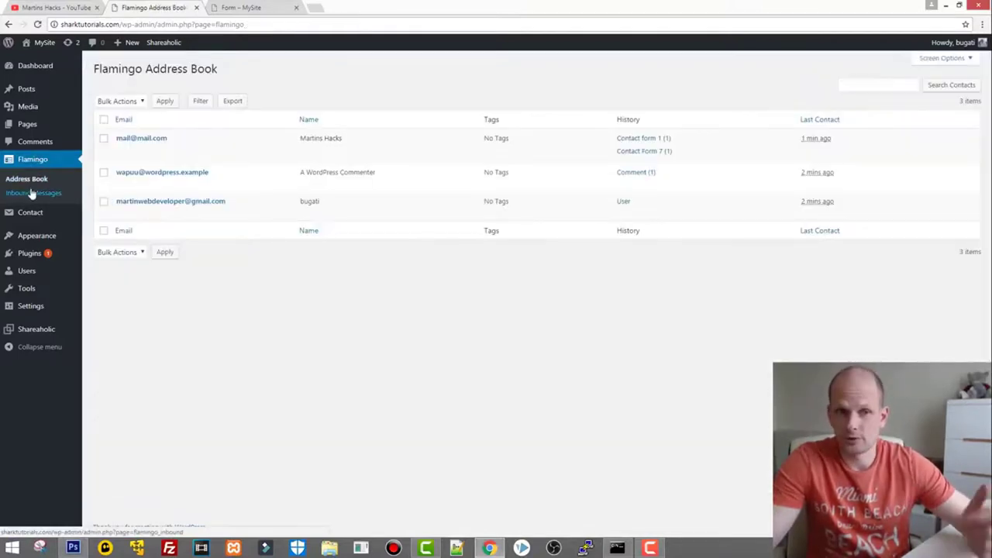
{"action": "left_click", "coordinate": [31, 195]}
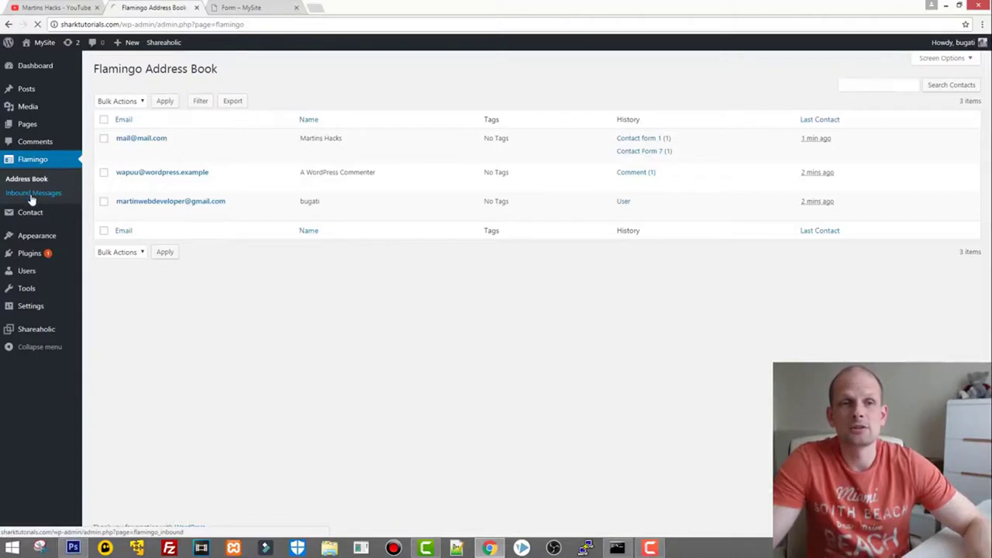
Export inbound messages to mysite-flamingo-inbound-2017-09-30.csv and open it in Notepad.
{"action": "left_click", "coordinate": [390, 106]}
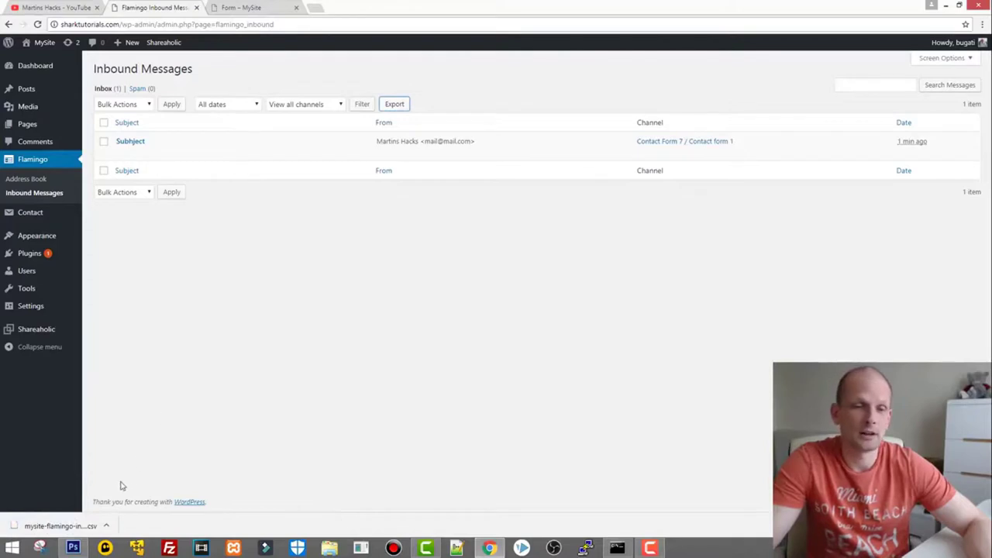
{"action": "left_click", "coordinate": [50, 527]}
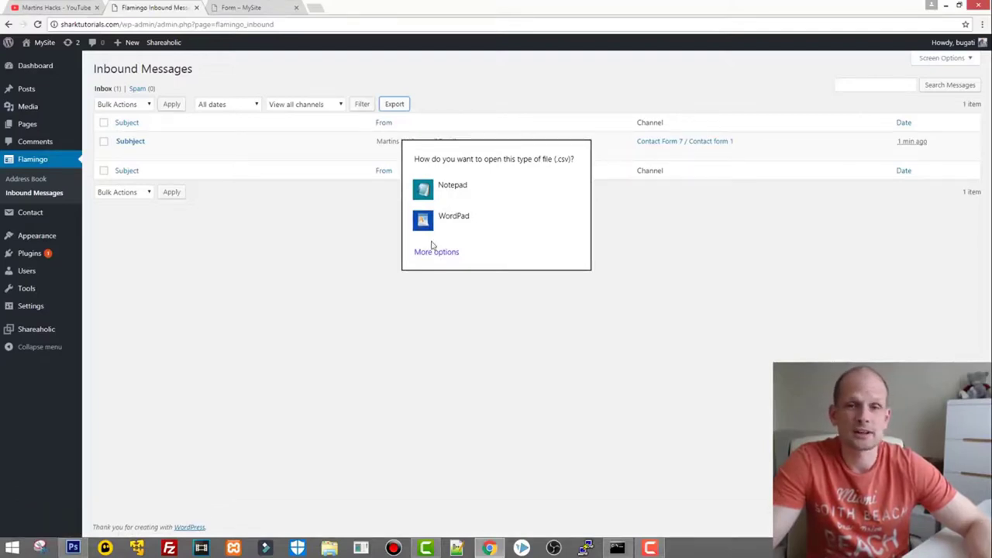
{"action": "left_click", "coordinate": [454, 186]}
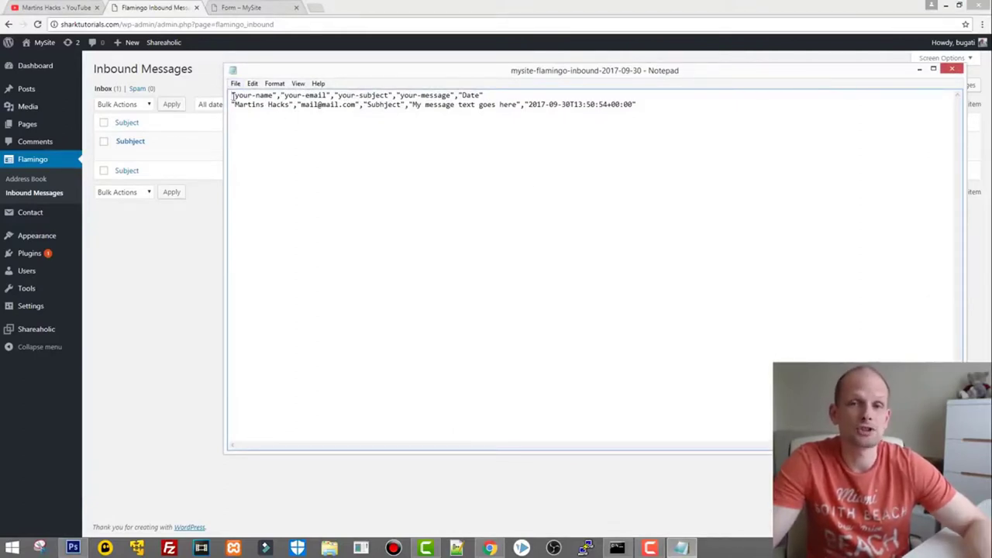
{"action": "left_click_drag", "start_coordinate": [231, 96], "coordinate": [637, 106]}
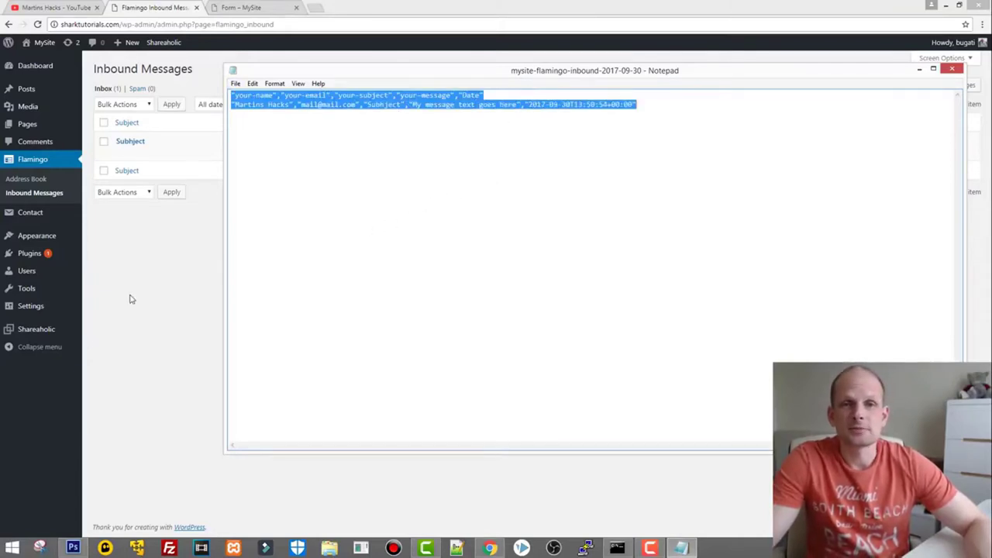